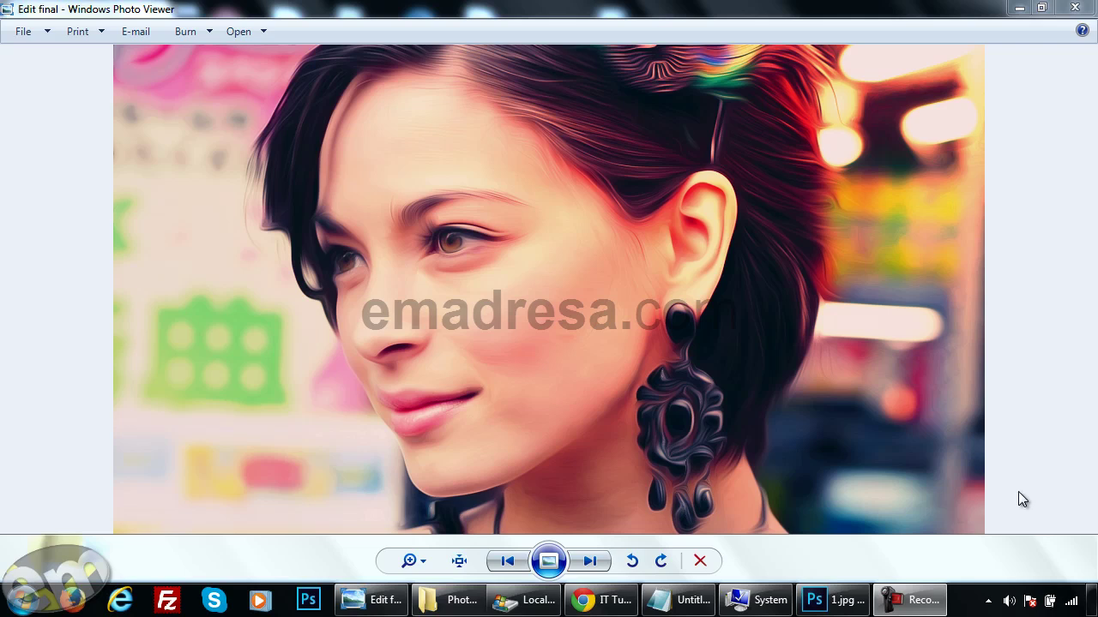
# Step: Switch from the Photo Viewer preview to the 1.jpg portrait in Photoshop
pyautogui.click(833, 600)
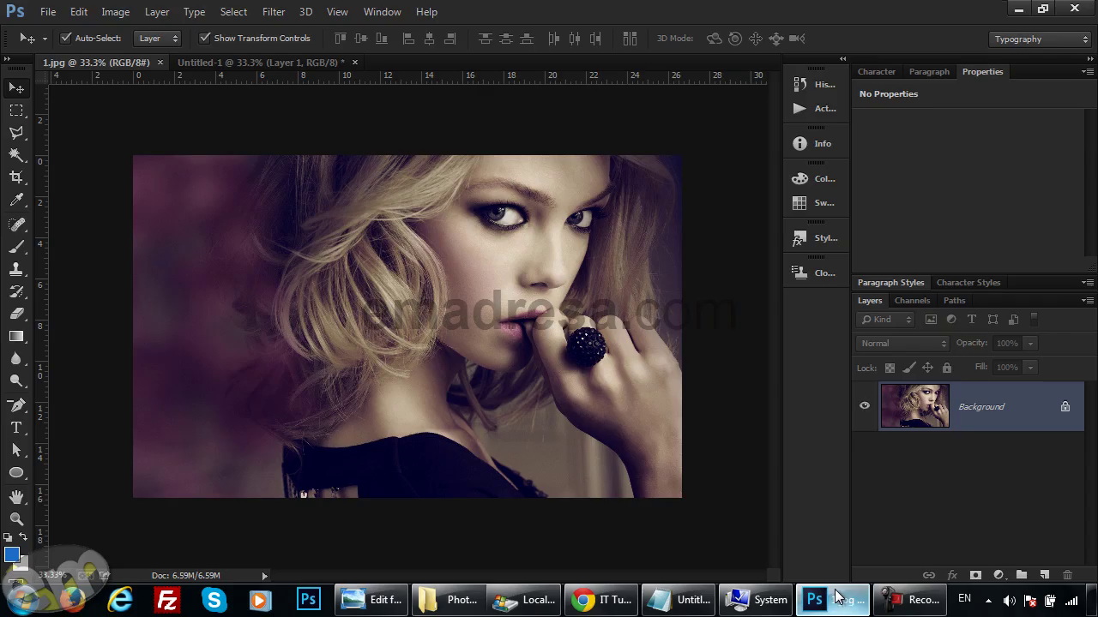
pyautogui.click(280, 12)
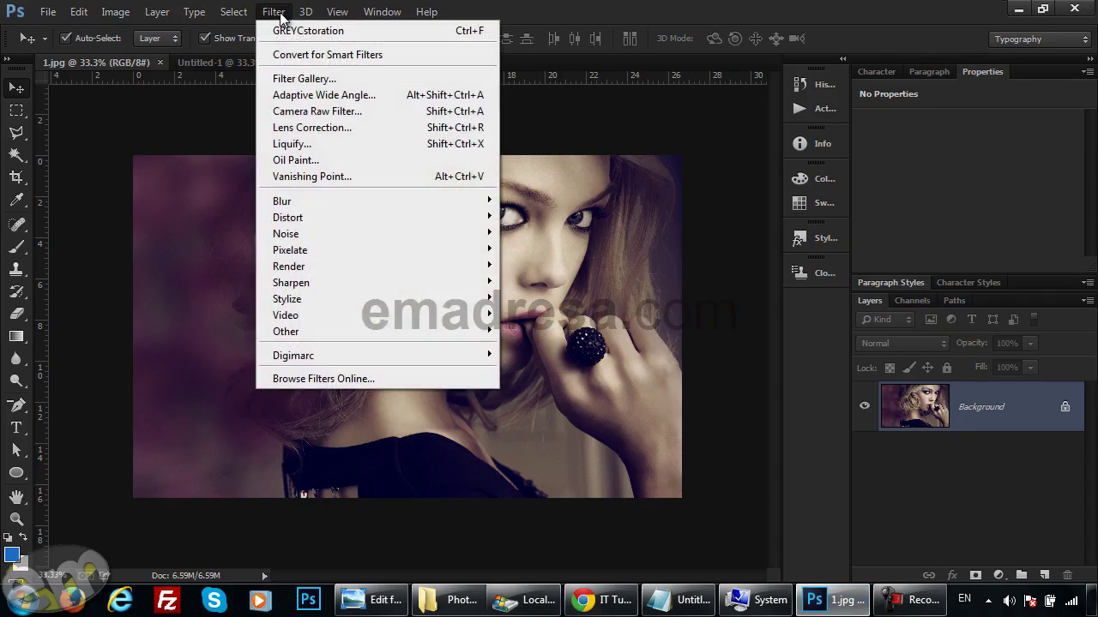
pyautogui.click(300, 162)
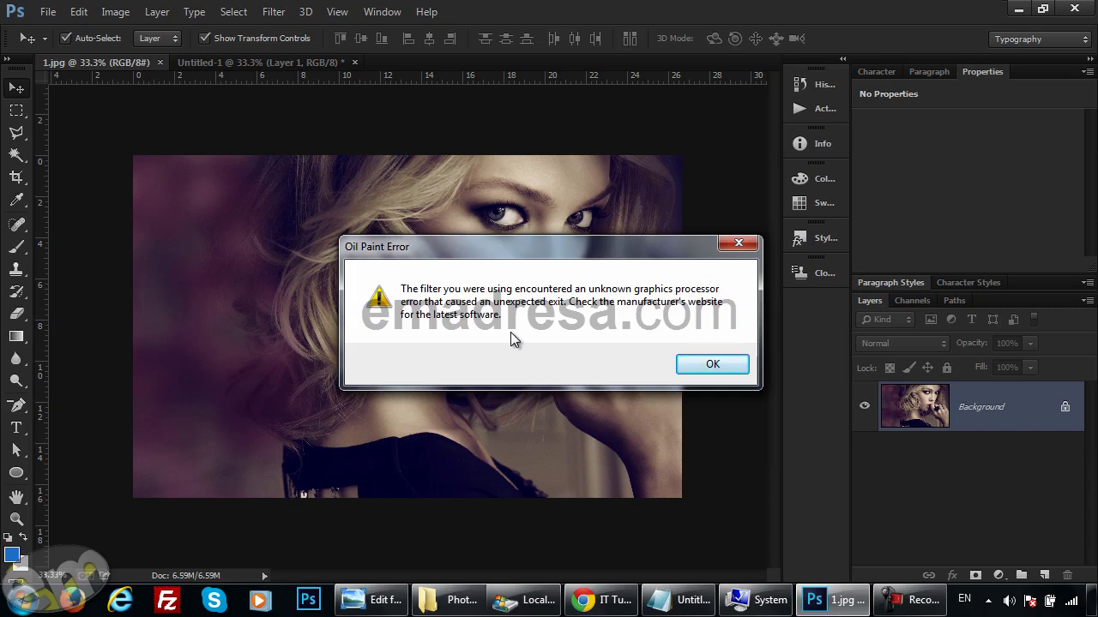
pyautogui.click(694, 365)
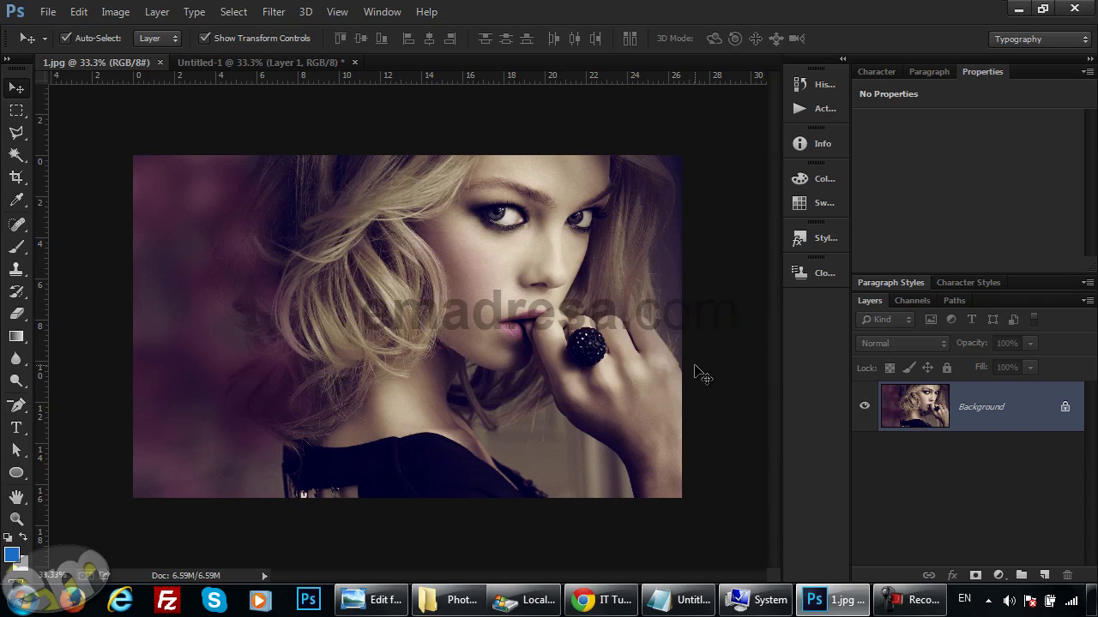
pyautogui.click(275, 11)
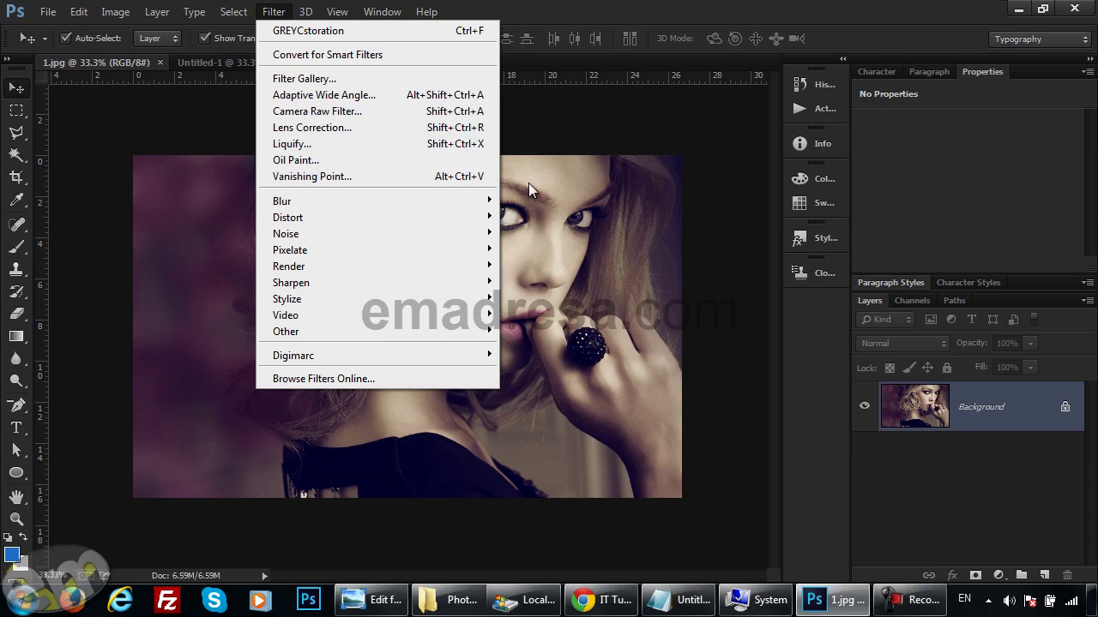
pyautogui.click(761, 233)
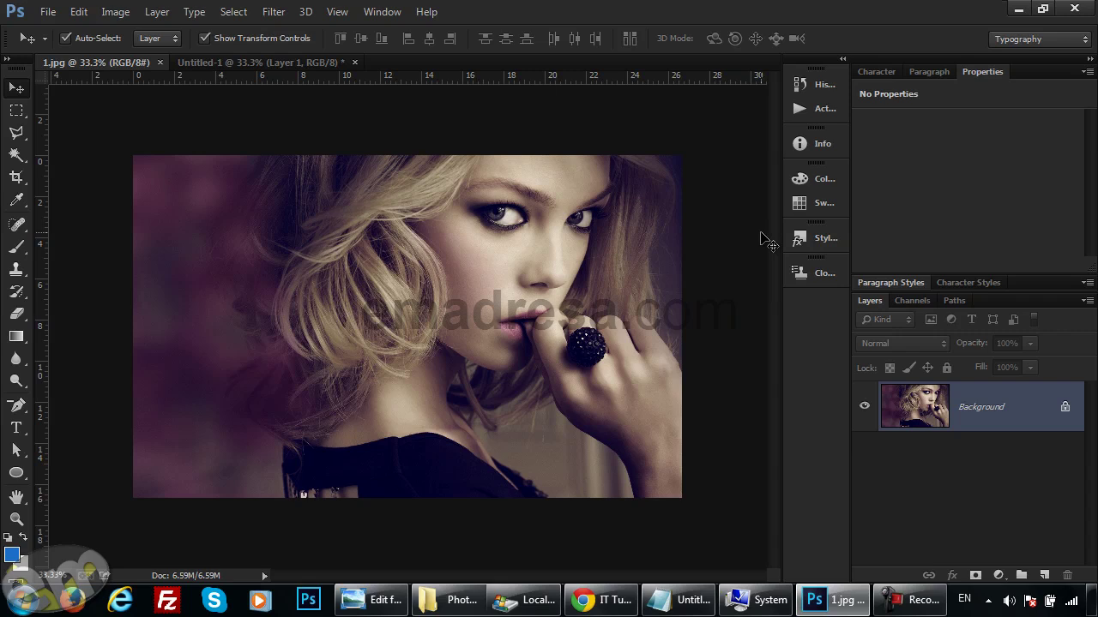
# Step: Bring up the finished Edit final portrait in Windows Photo Viewer
pyautogui.click(367, 603)
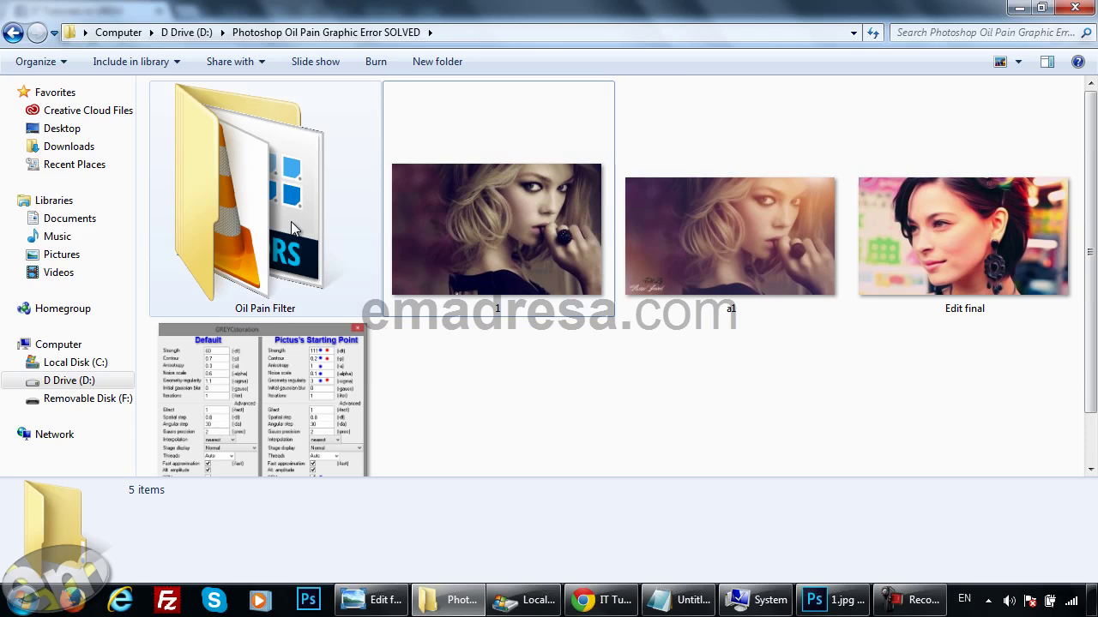
# Step: Look over the Oil Pain Filter folder and GreyC_s_point image, then return to 1.jpg
pyautogui.click(290, 224)
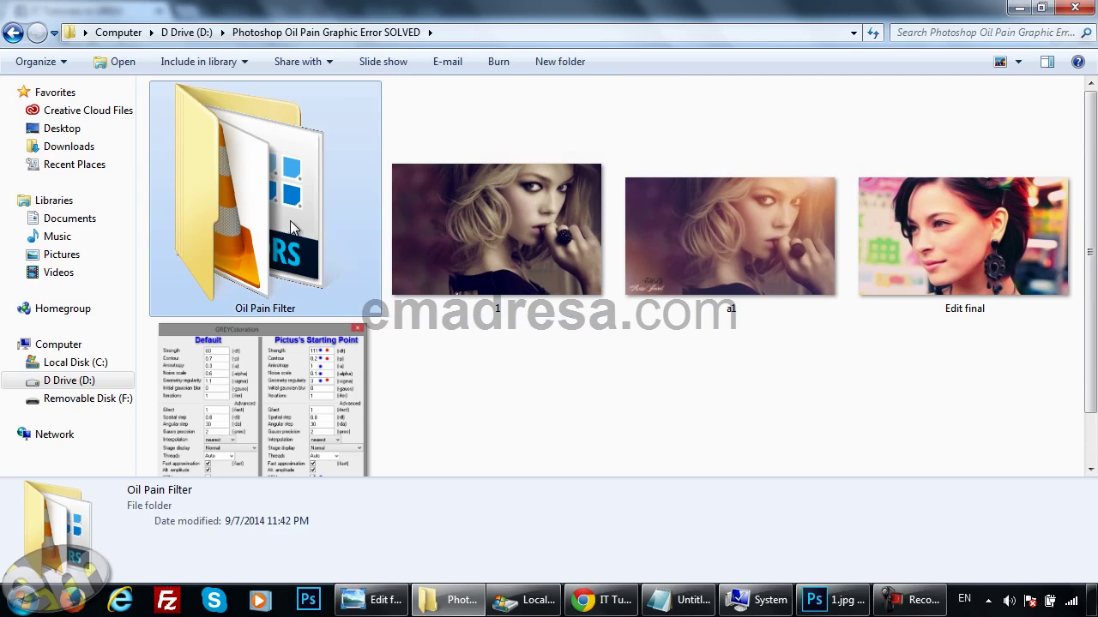
pyautogui.click(276, 377)
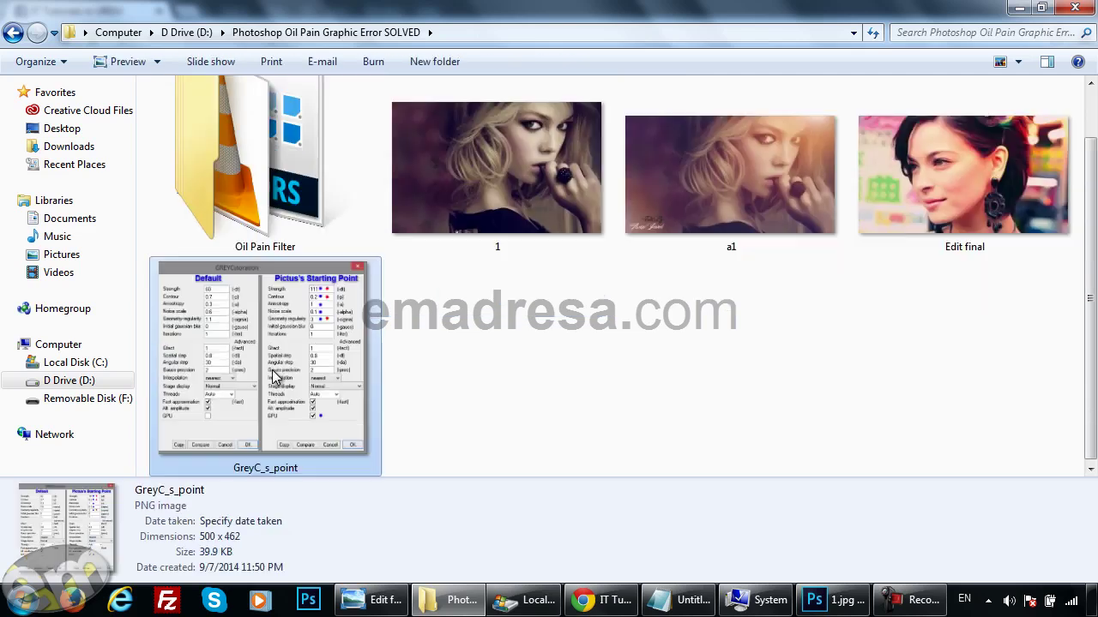
pyautogui.click(448, 348)
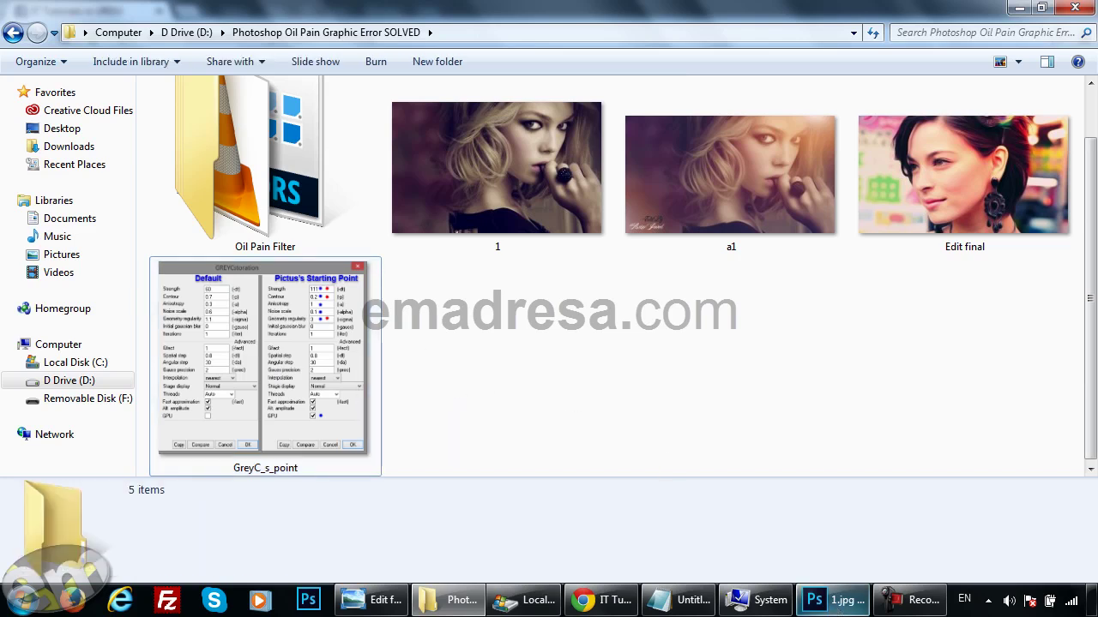
pyautogui.click(833, 600)
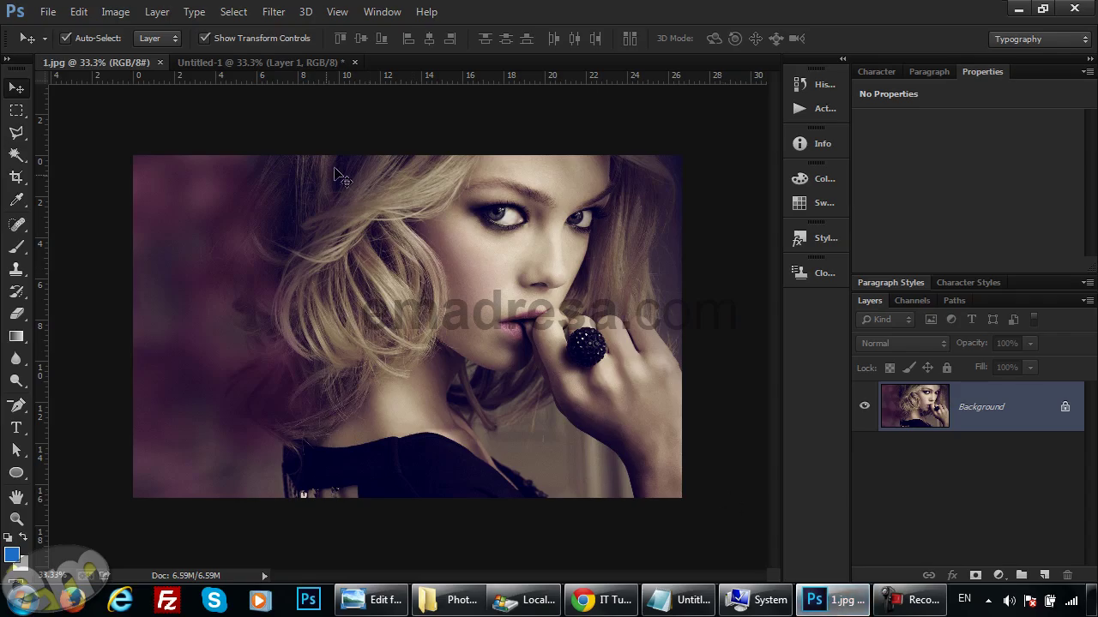
# Step: Zoom the painted Untitled-1 document to 100% and inspect the face
pyautogui.click(235, 61)
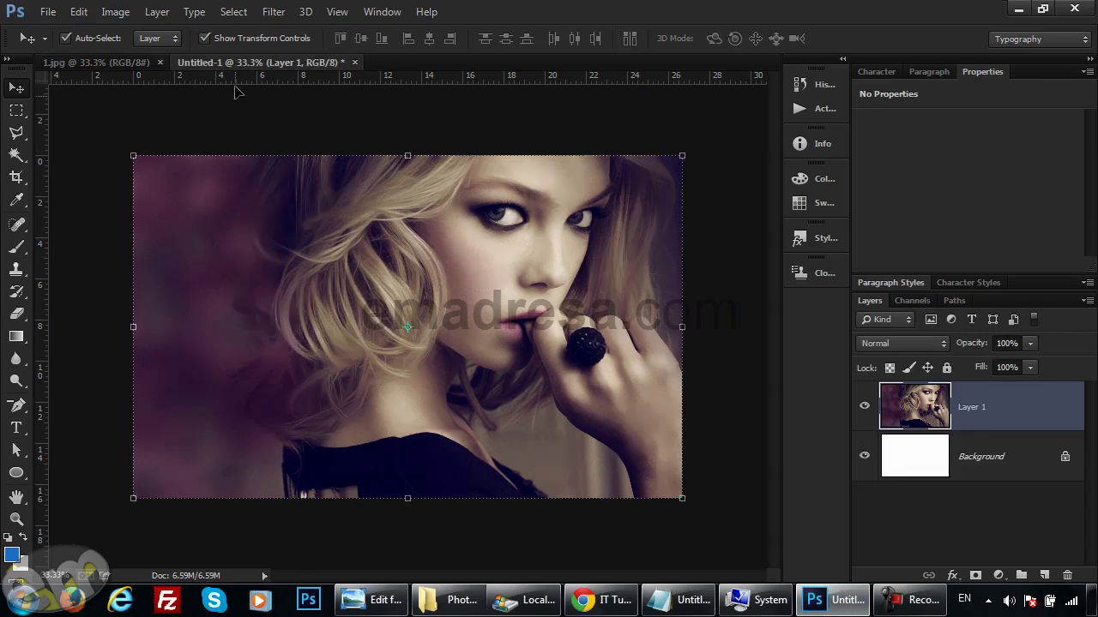
pyautogui.click(16, 519)
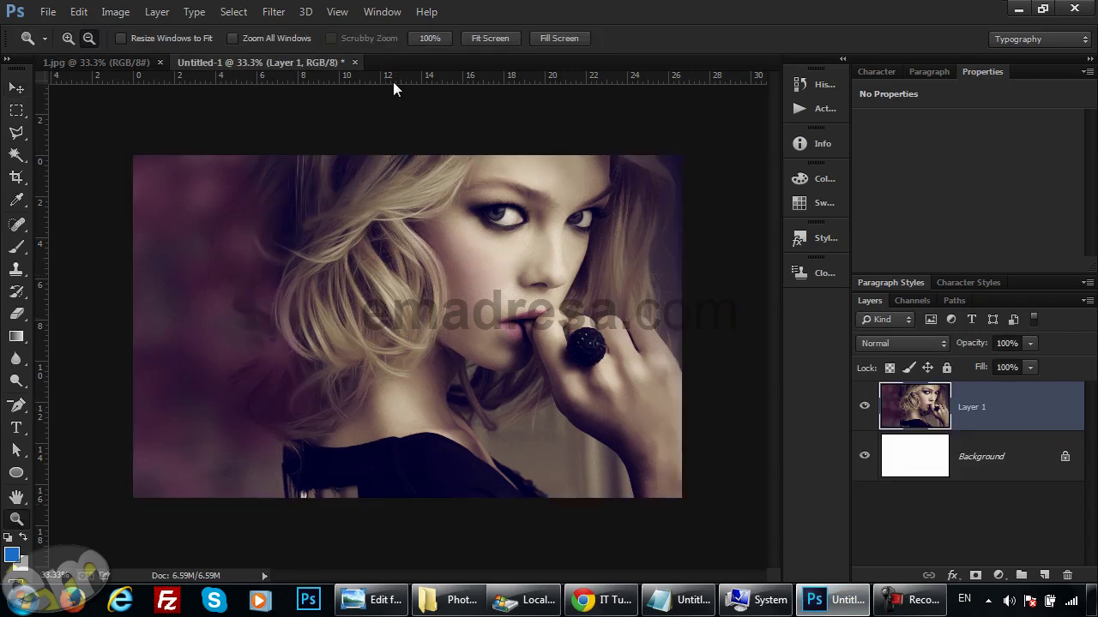
pyautogui.click(432, 38)
pyautogui.moveTo(773, 339); pyautogui.dragTo(770, 279)
pyautogui.moveTo(546, 576); pyautogui.dragTo(561, 563)
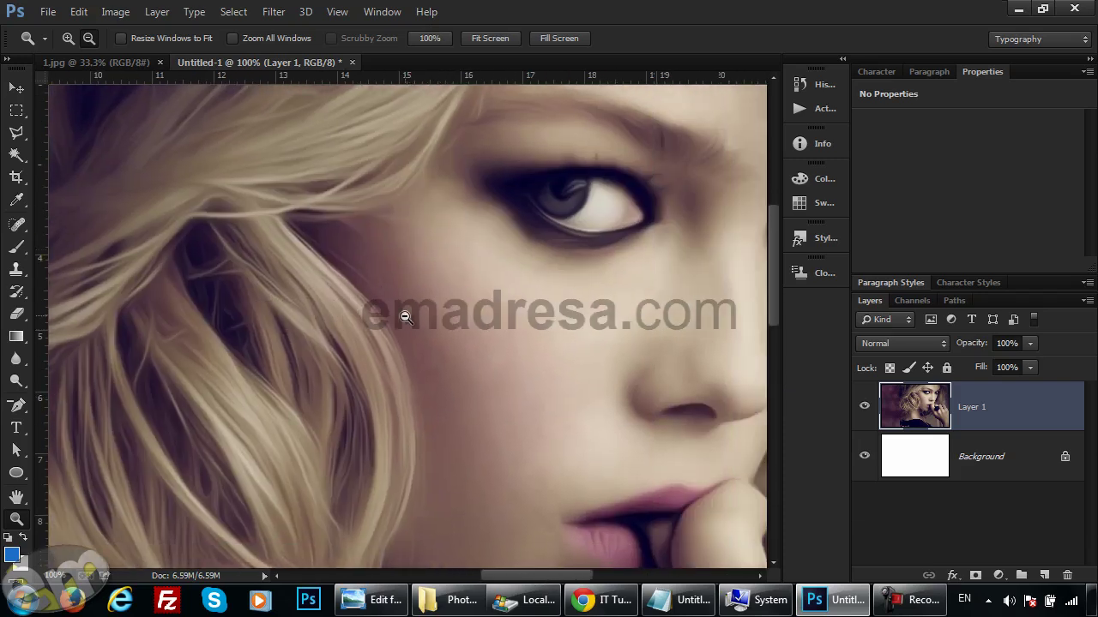
# Step: Zoom into the original 1.jpg for comparison, then return to the Explorer project folder
pyautogui.click(110, 61)
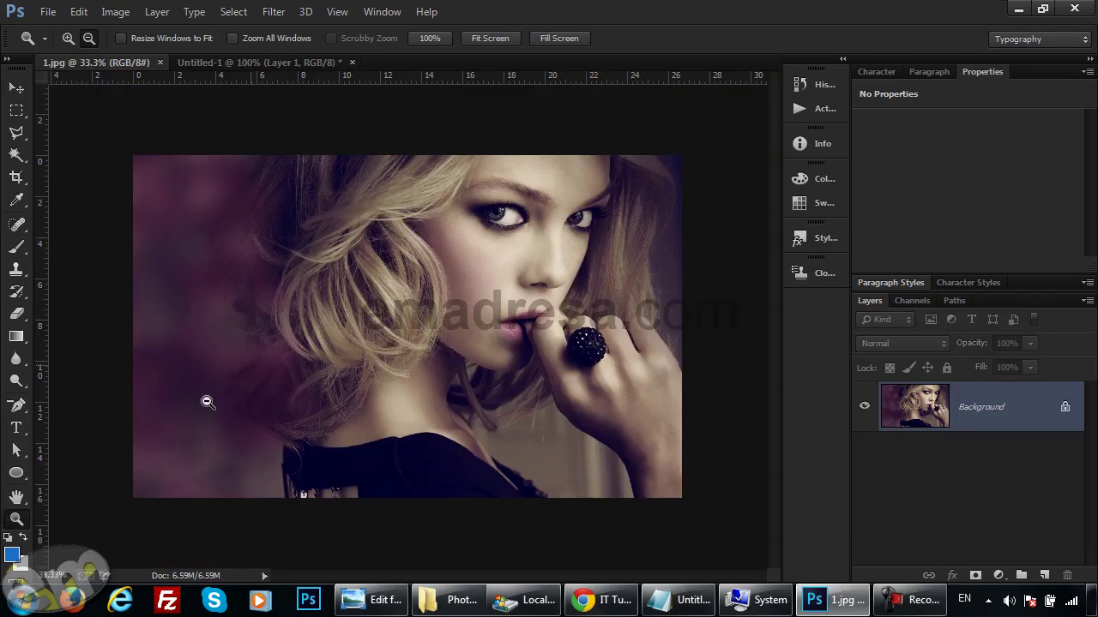
pyautogui.click(436, 38)
pyautogui.moveTo(777, 319)
pyautogui.mouseDown()
pyautogui.moveTo(782, 246)
pyautogui.moveTo(781, 275)
pyautogui.mouseUp()
pyautogui.keyDown('alt'); pyautogui.click(380, 297); pyautogui.keyUp('alt')
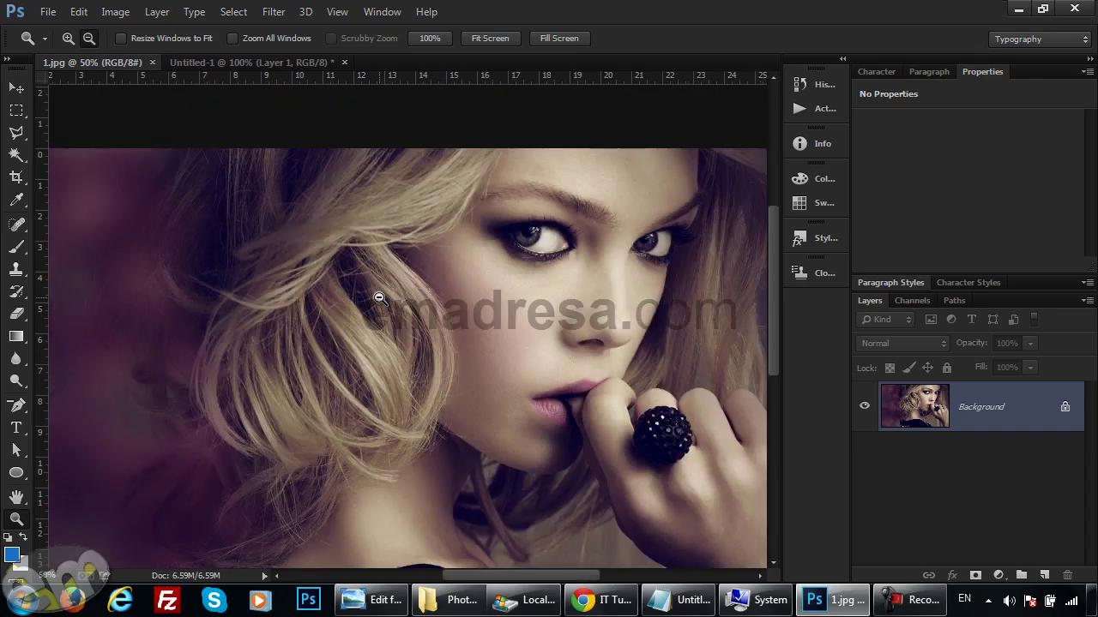
pyautogui.moveTo(776, 243); pyautogui.dragTo(773, 271)
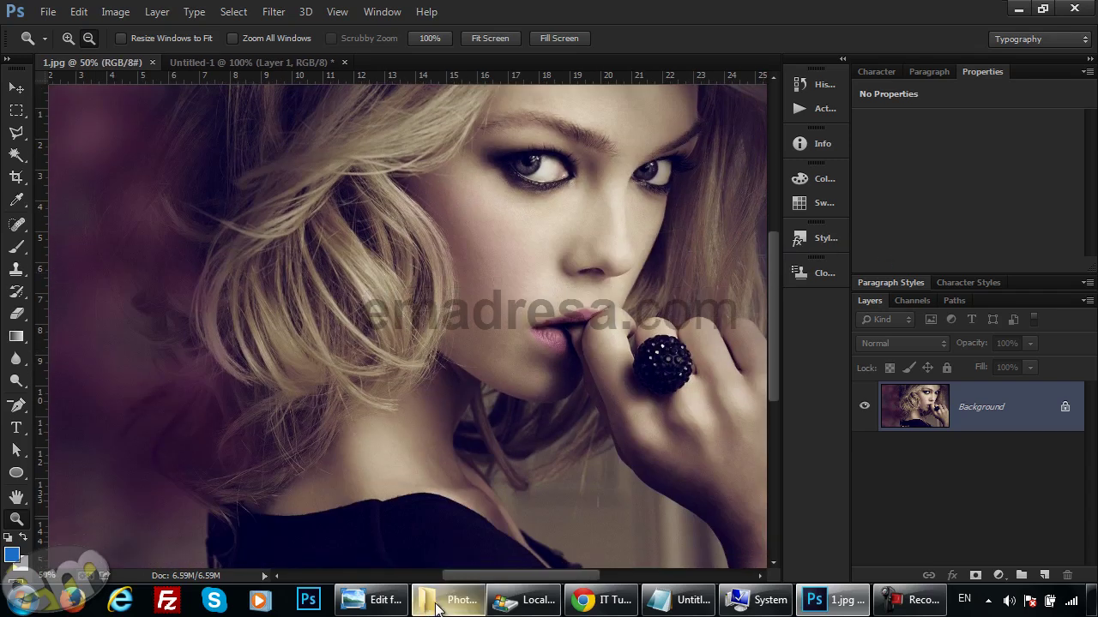
pyautogui.click(448, 599)
pyautogui.click(276, 129)
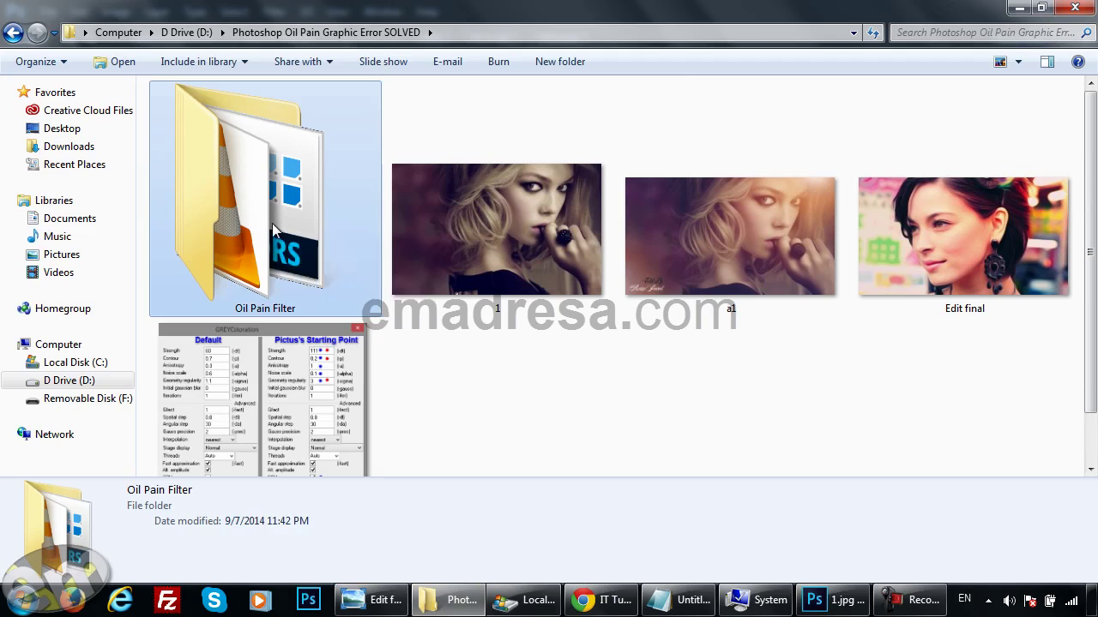
# Step: Open Oil Pain Filter, select Greyc-helper and Greyc-x64, and switch to Local Disk (C:)
pyautogui.doubleClick(278, 243)
pyautogui.moveTo(597, 375); pyautogui.dragTo(361, 241)
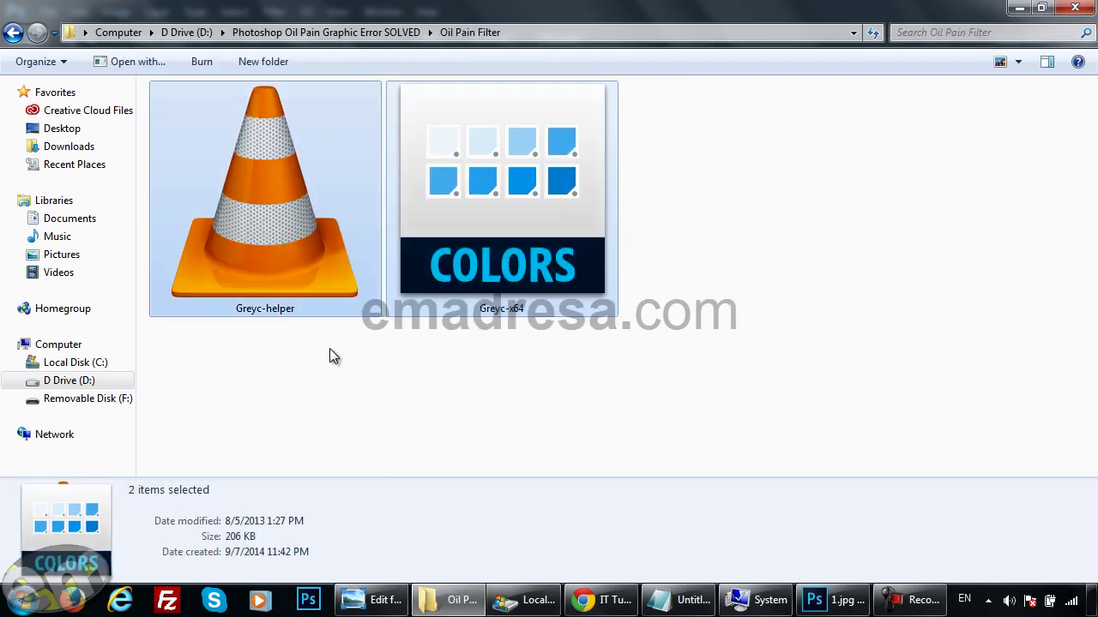
pyautogui.click(600, 600)
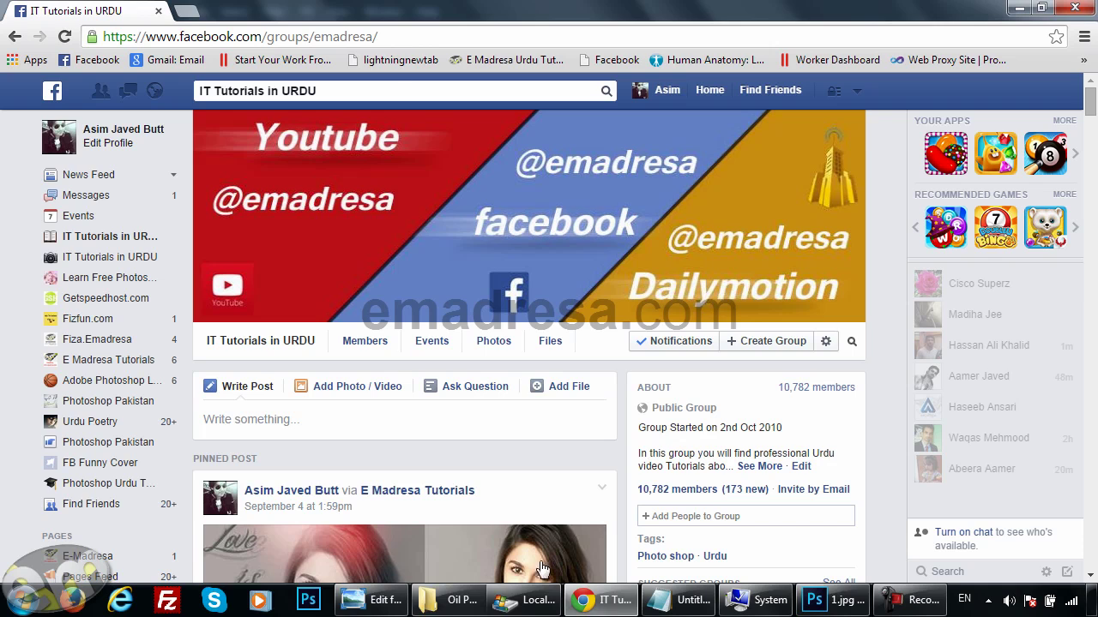
pyautogui.click(600, 599)
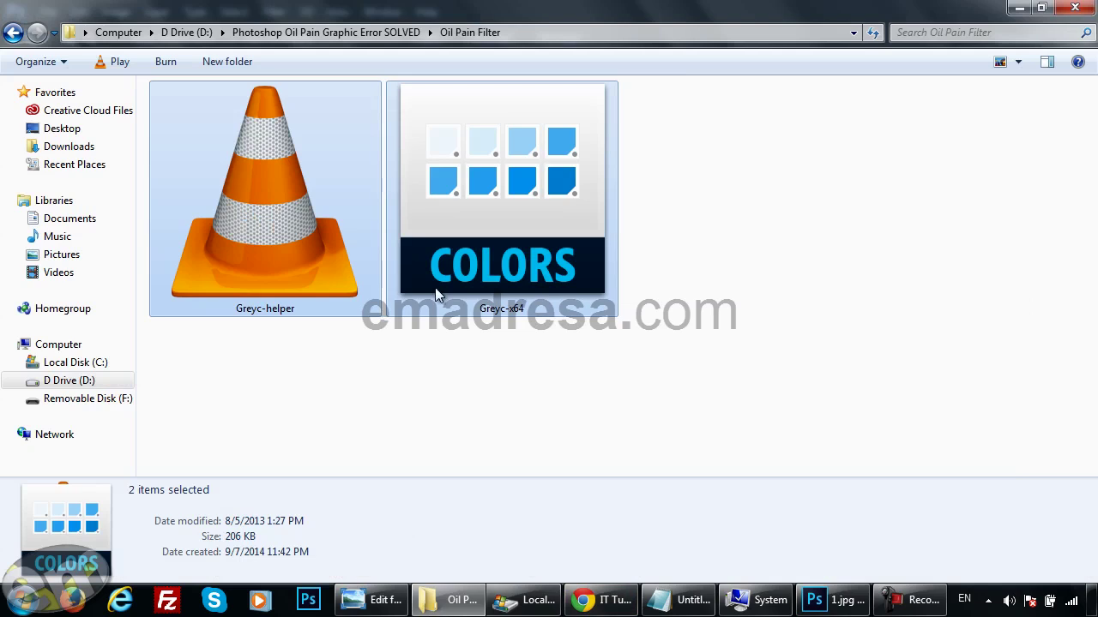
pyautogui.click(522, 603)
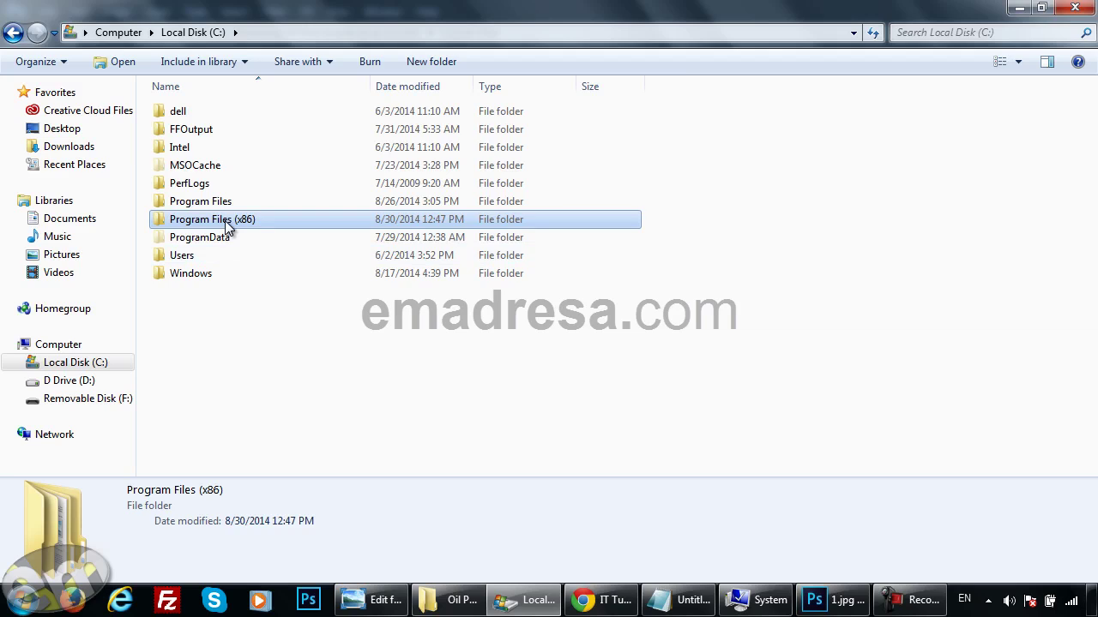
# Step: Check the Plug-ins folder under Program Files (x86)\Adobe\Adobe Photoshop CC
pyautogui.moveTo(212, 220)
pyautogui.doubleClick(229, 221)
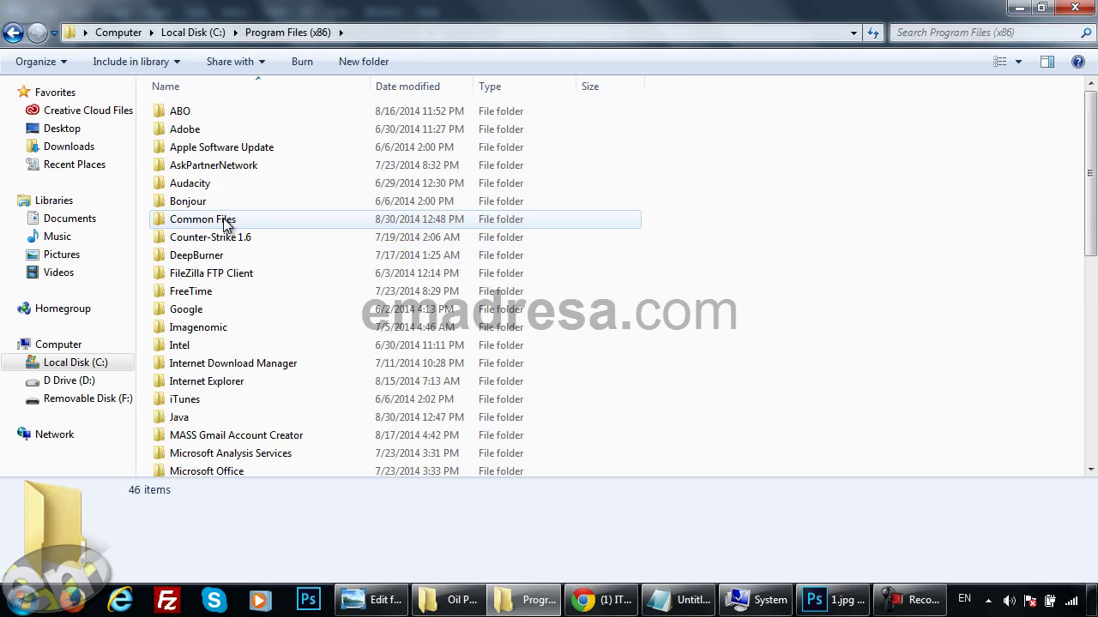
pyautogui.doubleClick(196, 131)
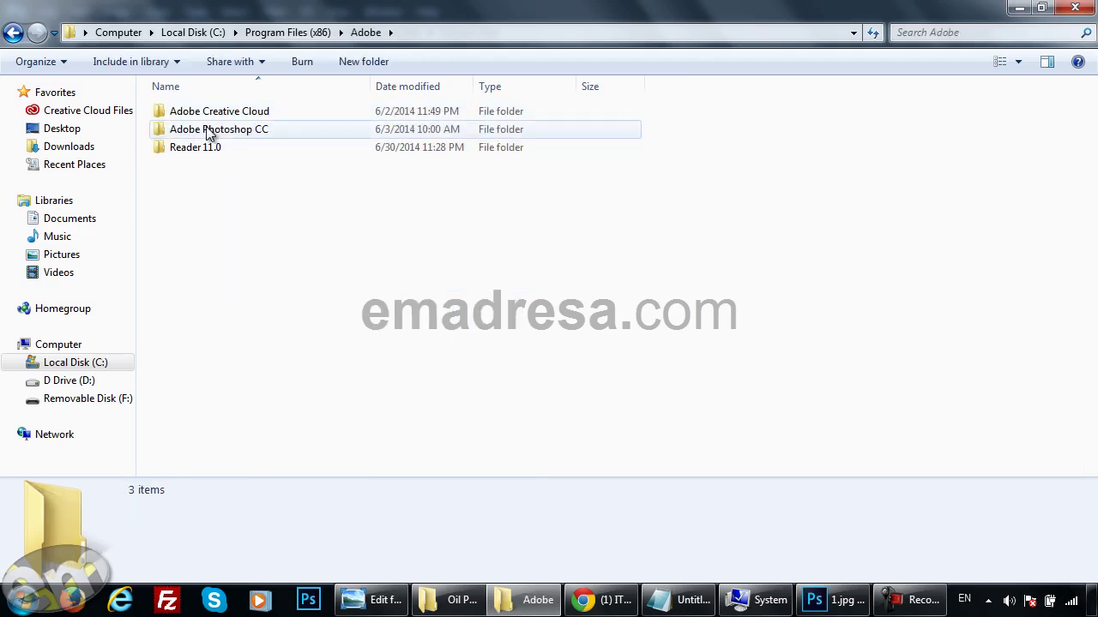
pyautogui.doubleClick(256, 130)
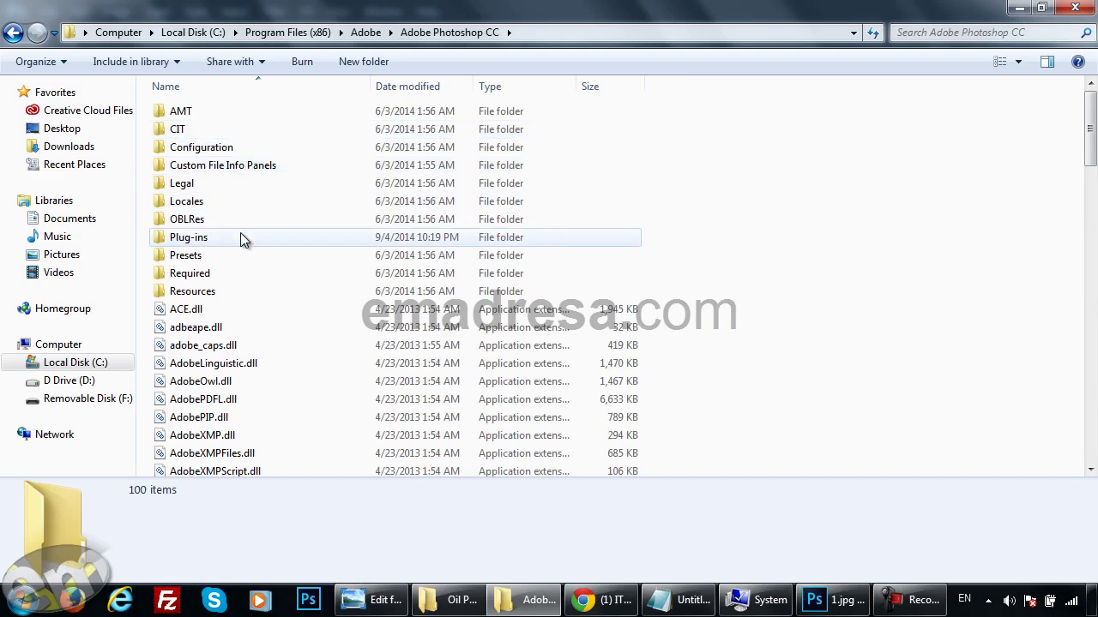
pyautogui.doubleClick(226, 236)
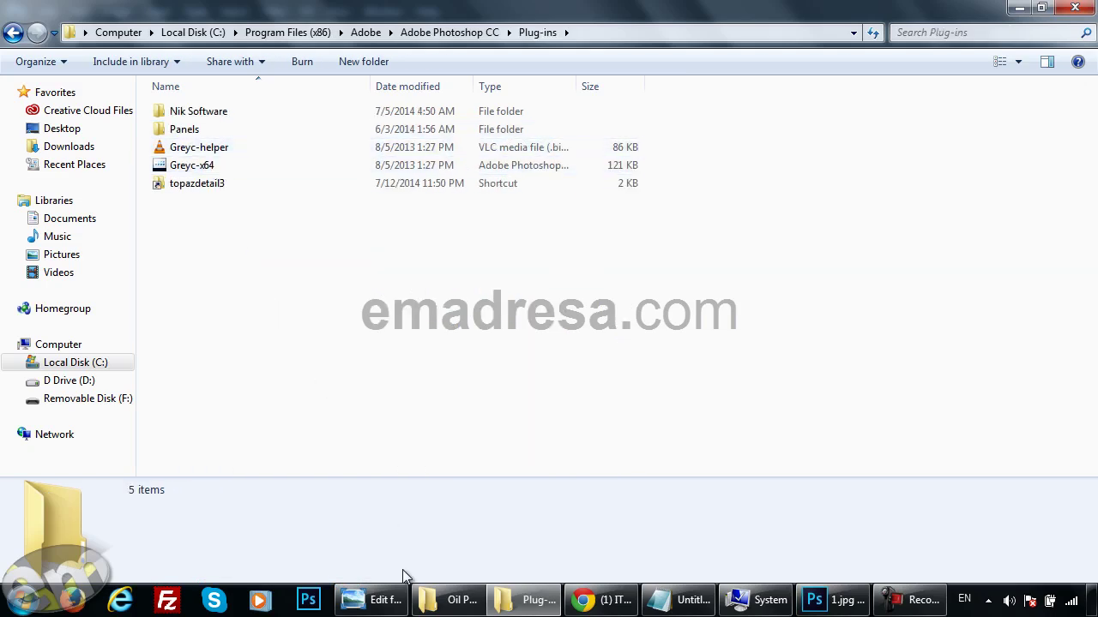
pyautogui.click(452, 600)
pyautogui.click(529, 602)
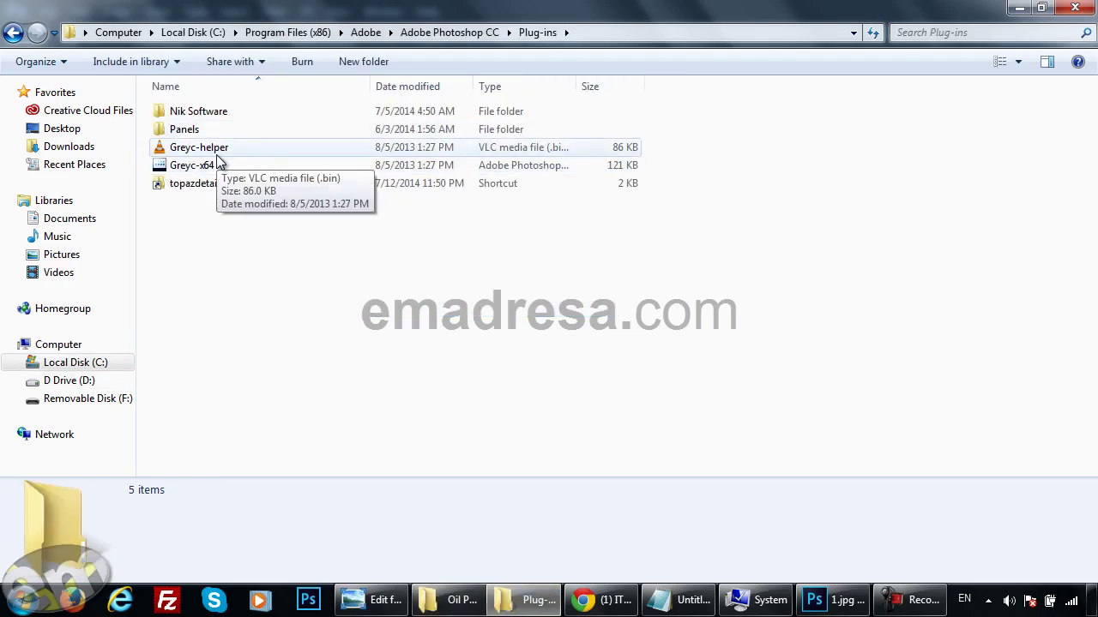
# Step: Confirm the Greyc files in Program Files\Adobe\Adobe Photoshop CC (64 Bit)\Plug-ins, then return to Photoshop
pyautogui.click(263, 34)
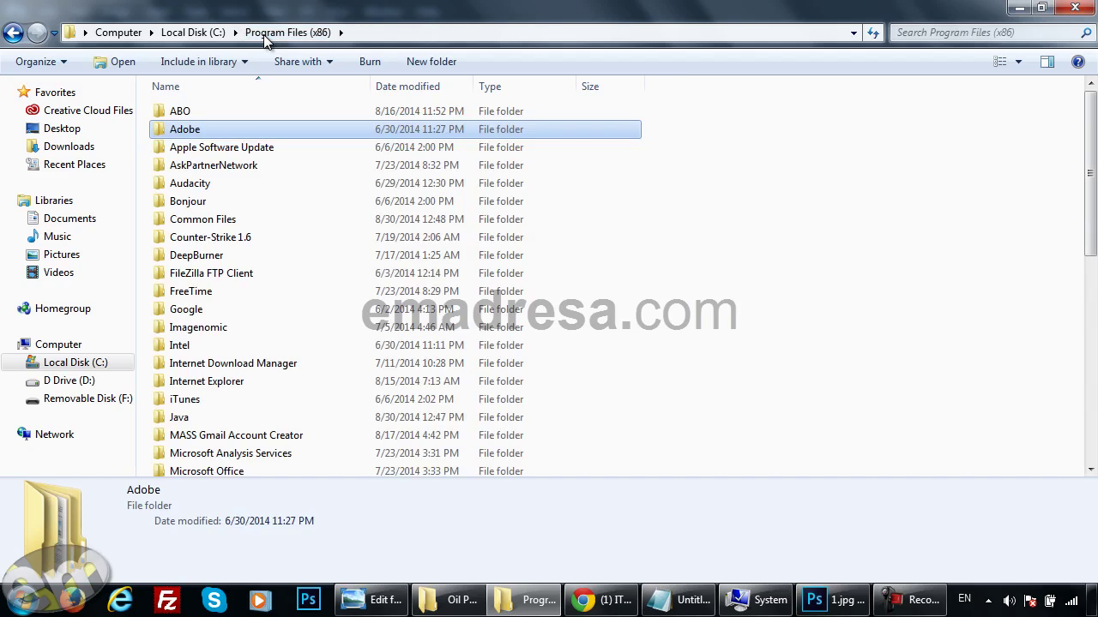
pyautogui.click(214, 36)
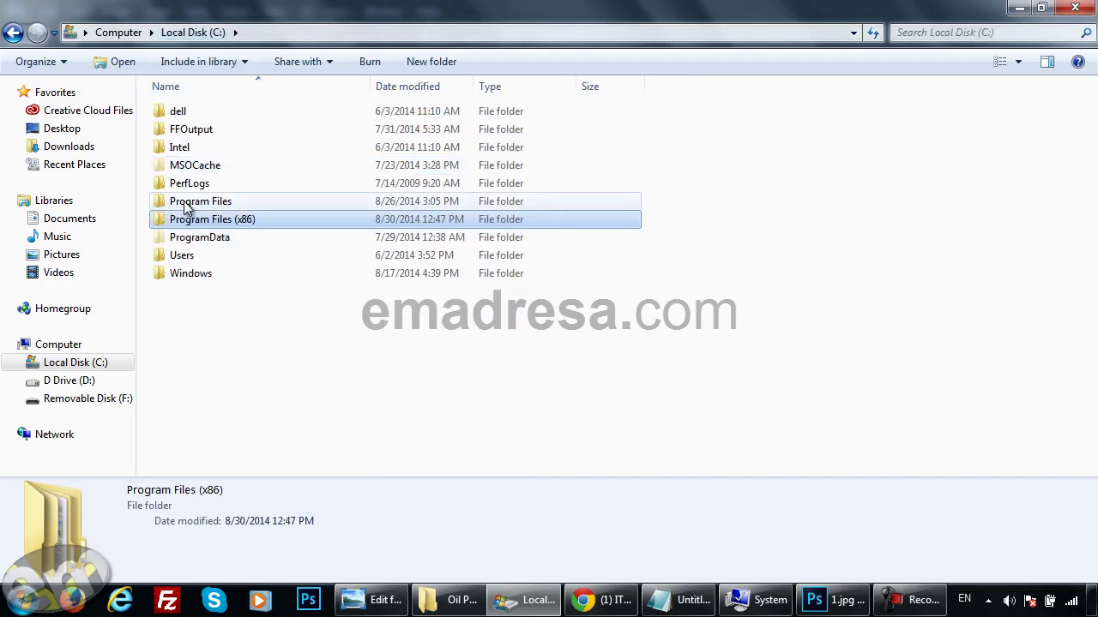
pyautogui.doubleClick(227, 203)
pyautogui.doubleClick(210, 111)
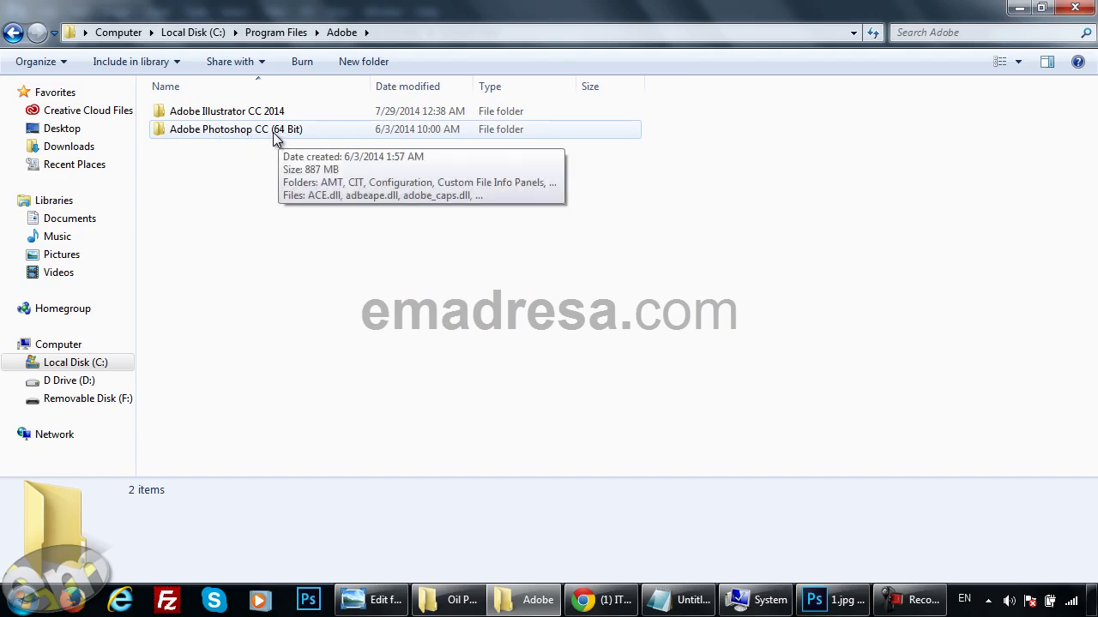
pyautogui.doubleClick(278, 134)
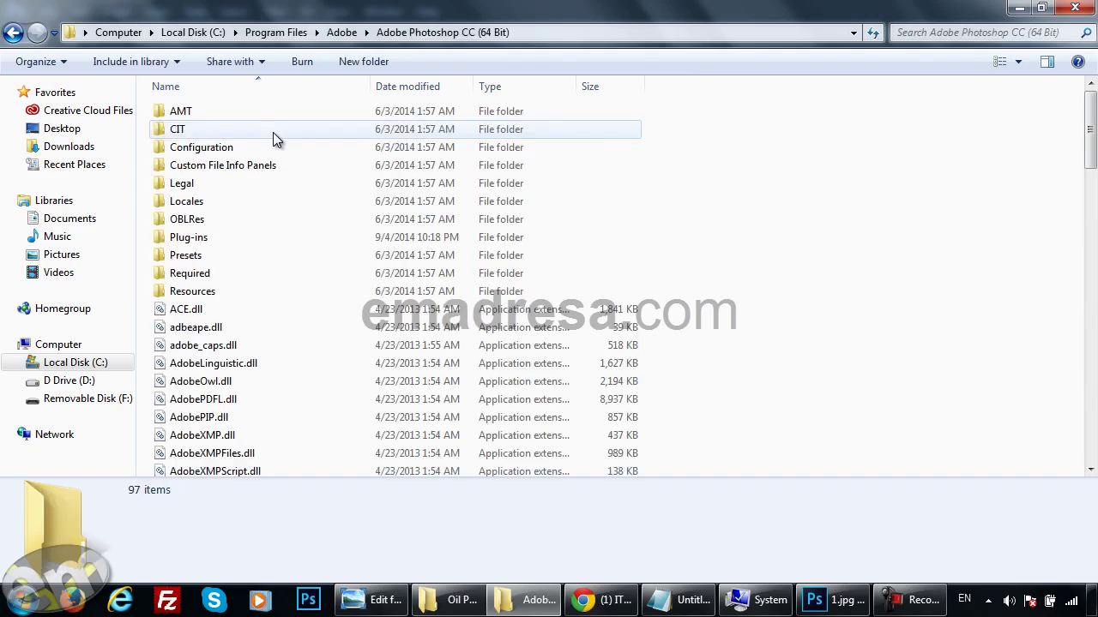
pyautogui.doubleClick(236, 238)
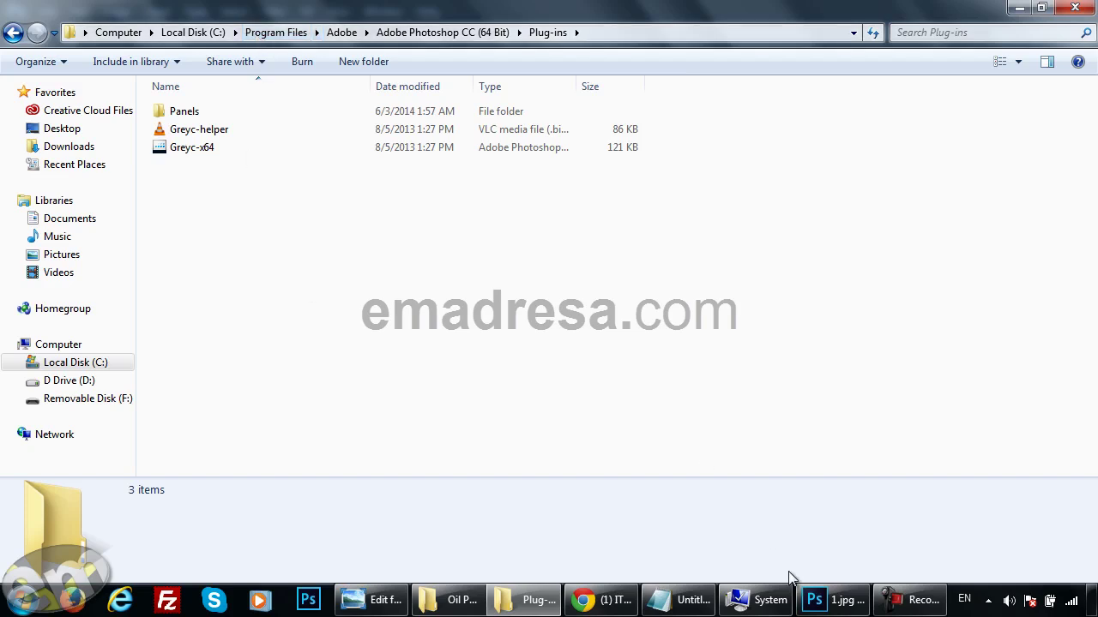
pyautogui.moveTo(832, 599)
pyautogui.click(891, 523)
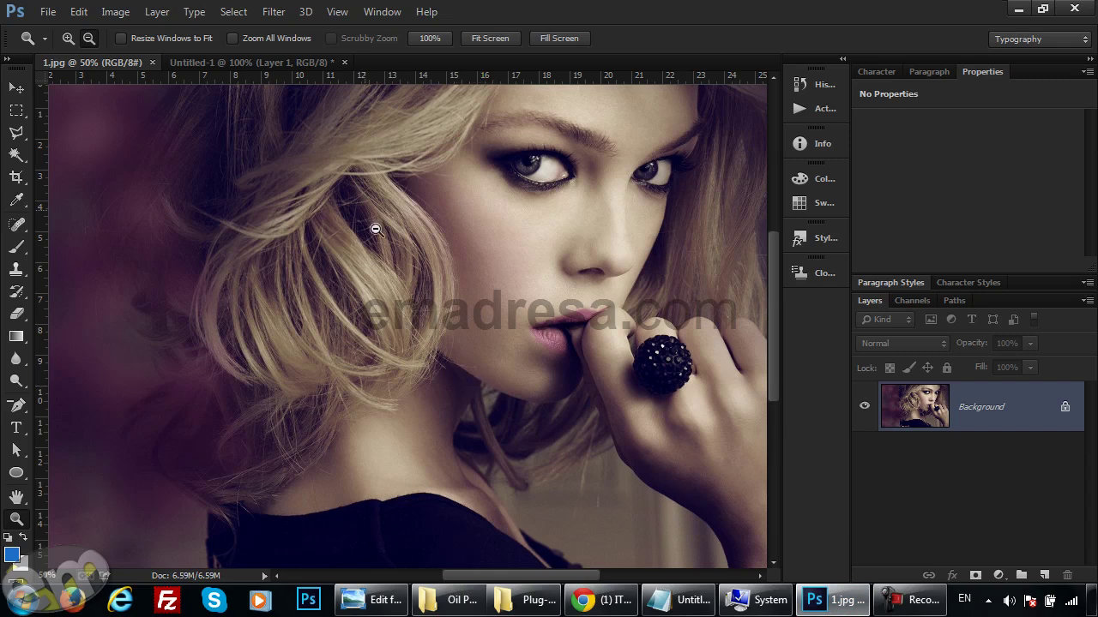
# Step: Select the Move tool and find GREYCstoration in the Filter > Noise menu
pyautogui.click(16, 88)
pyautogui.click(272, 13)
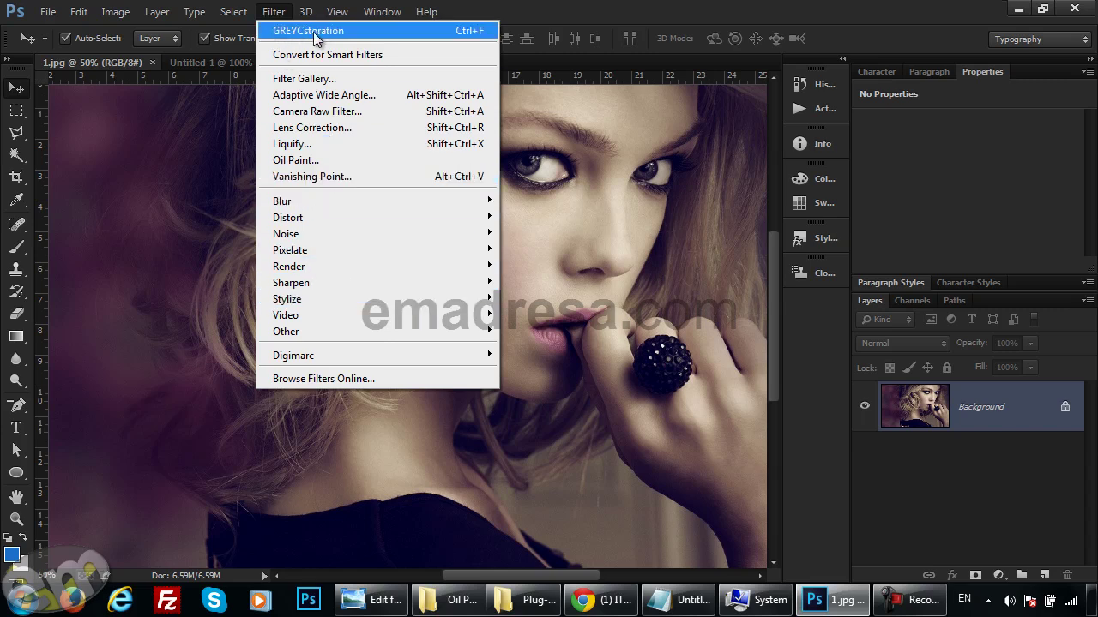
pyautogui.moveTo(343, 234)
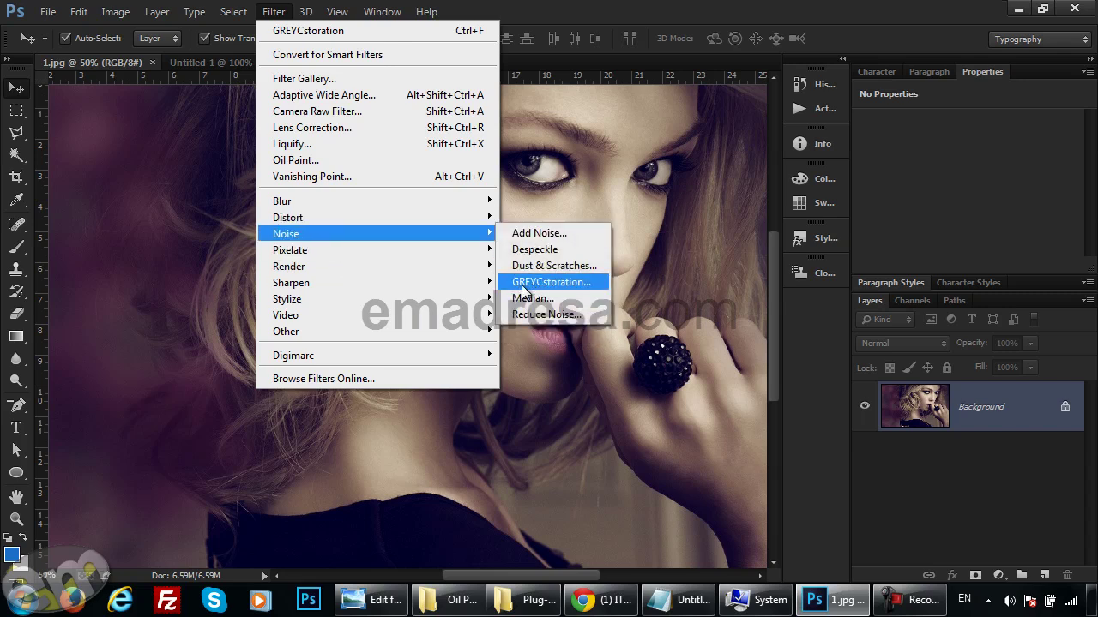
# Step: Preview GREYCstoration on the hair and cheek, then view the Windows System information page
pyautogui.click(530, 290)
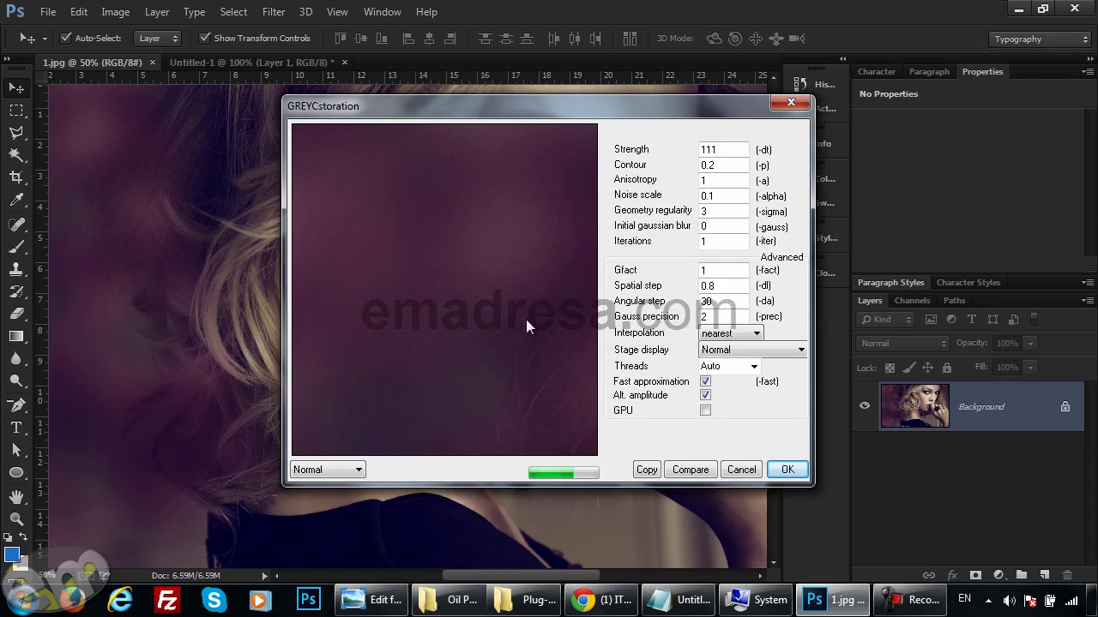
pyautogui.moveTo(490, 294)
pyautogui.mouseDown()
pyautogui.moveTo(429, 297)
pyautogui.moveTo(391, 274)
pyautogui.mouseUp()
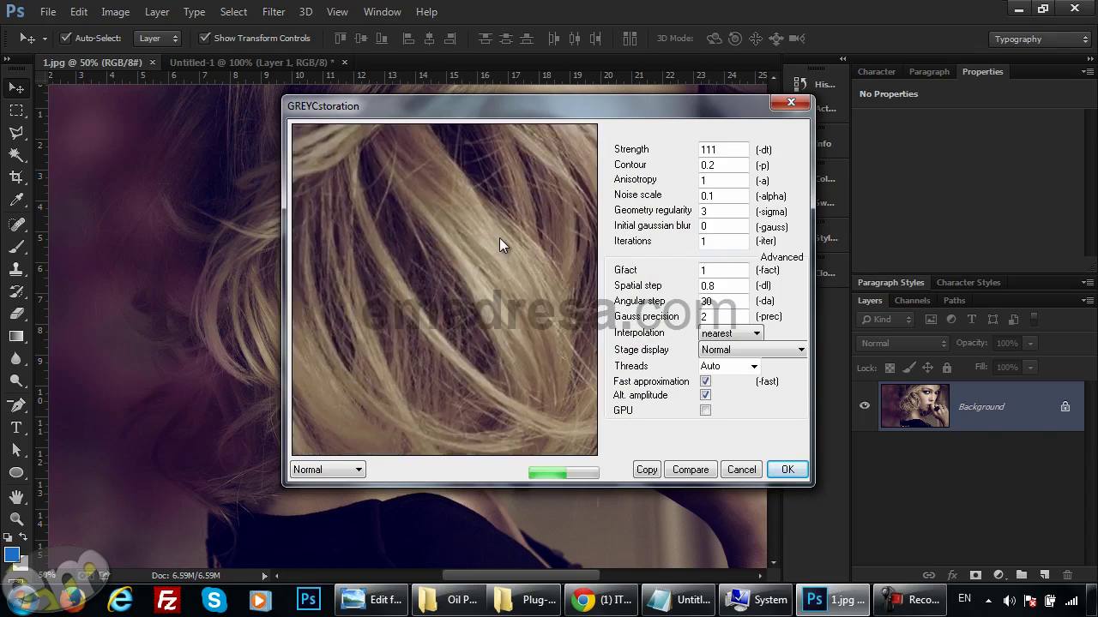
pyautogui.moveTo(507, 240); pyautogui.dragTo(404, 341)
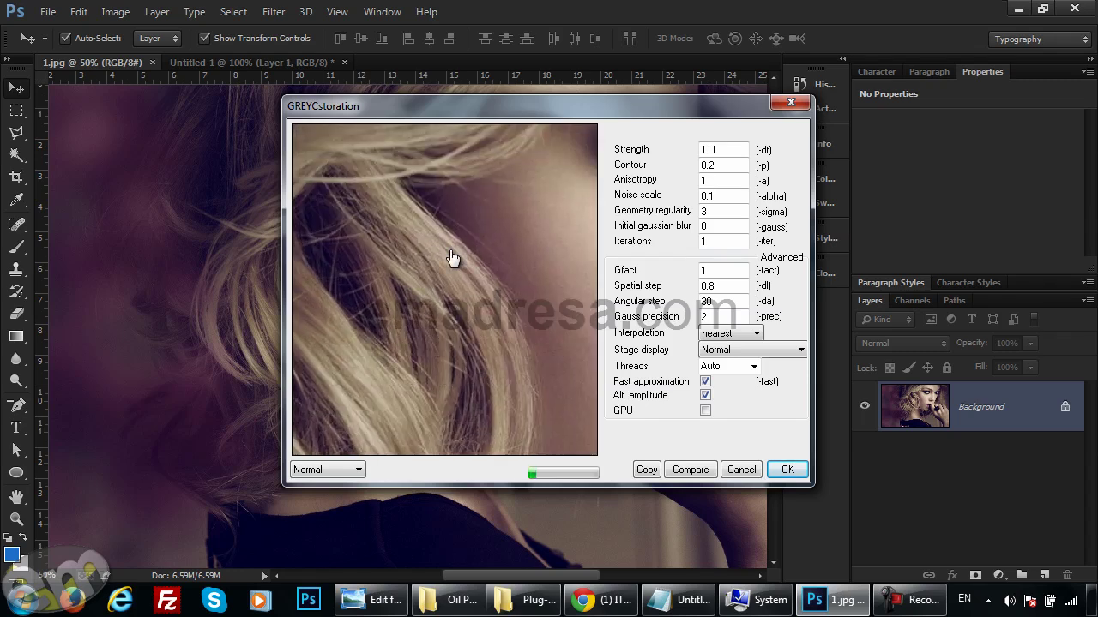
pyautogui.moveTo(390, 203); pyautogui.dragTo(404, 242)
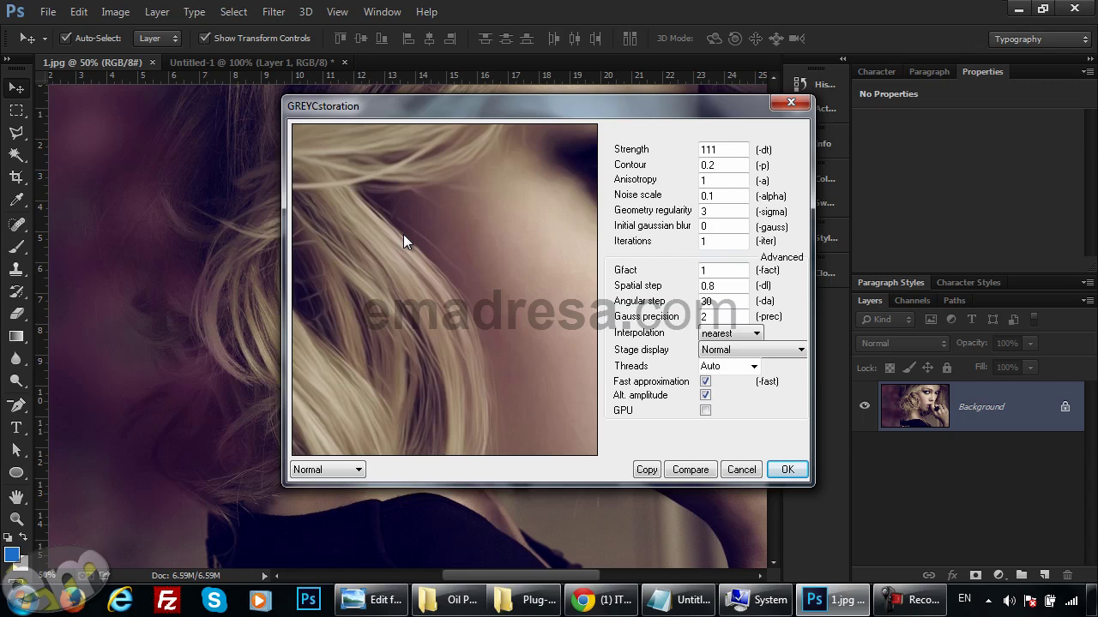
pyautogui.click(754, 599)
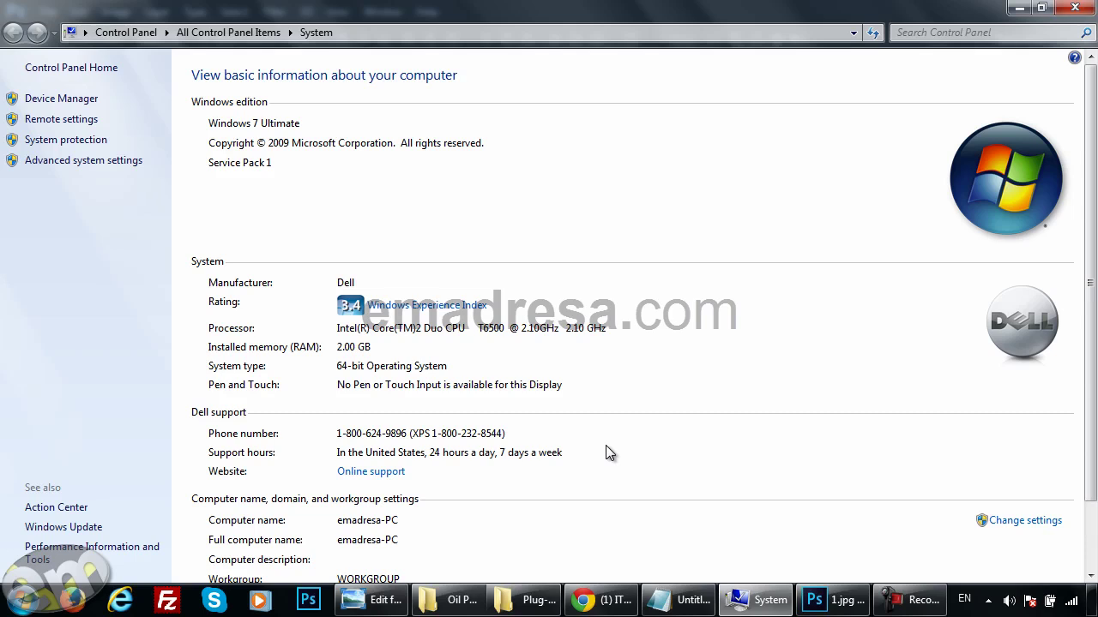
# Step: Select the GreyC_s_point settings image in the project folder, then return to the GREYCstoration dialog
pyautogui.click(832, 600)
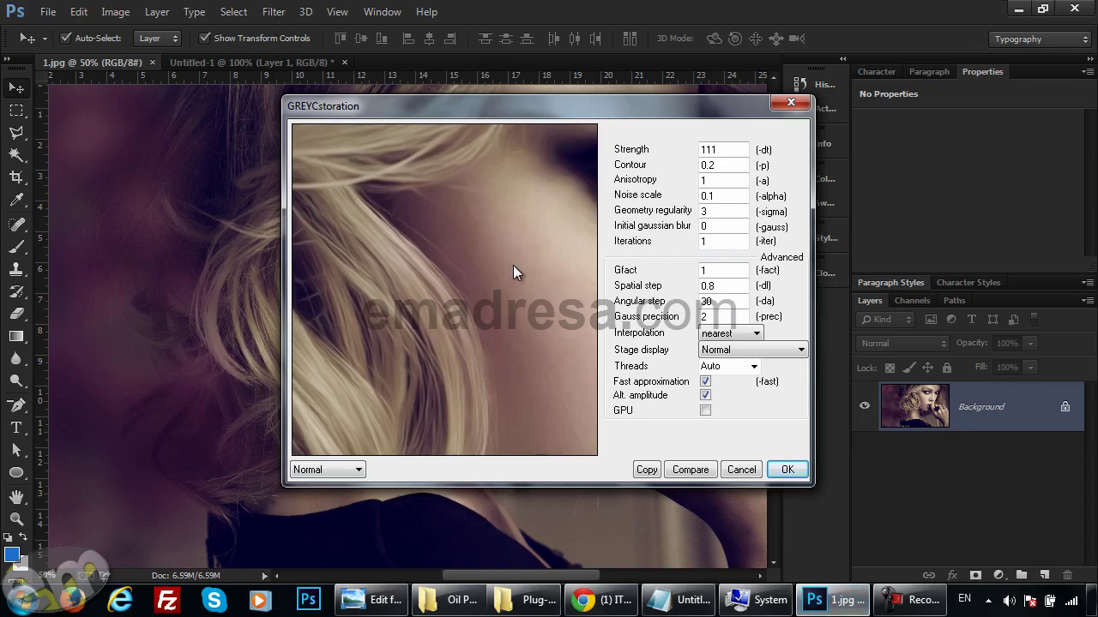
pyautogui.click(452, 601)
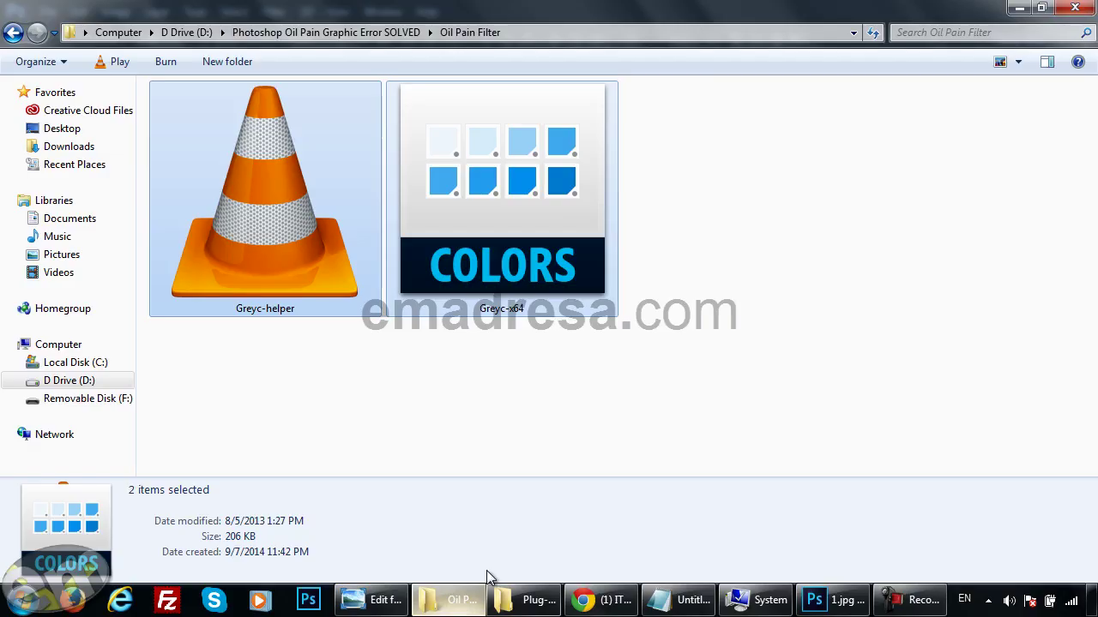
pyautogui.click(431, 410)
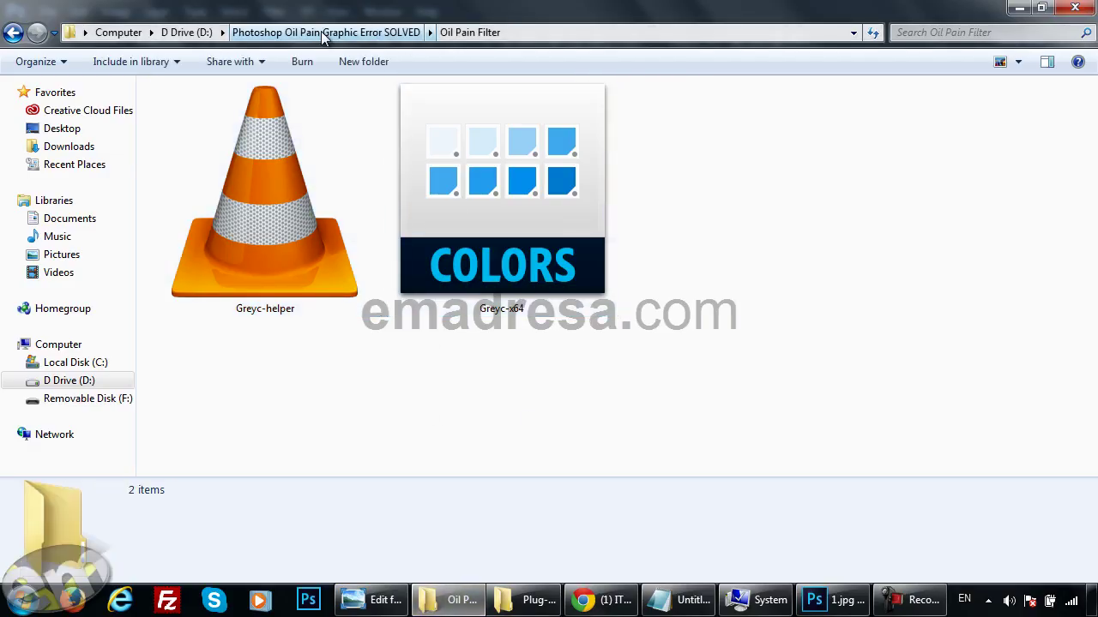
pyautogui.click(268, 34)
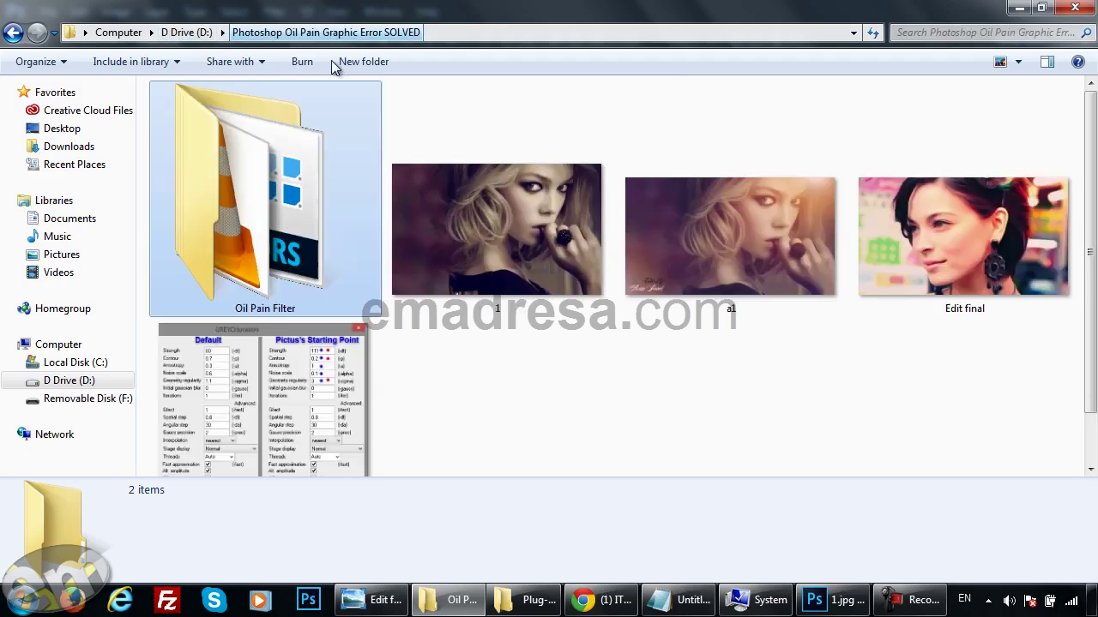
pyautogui.click(333, 410)
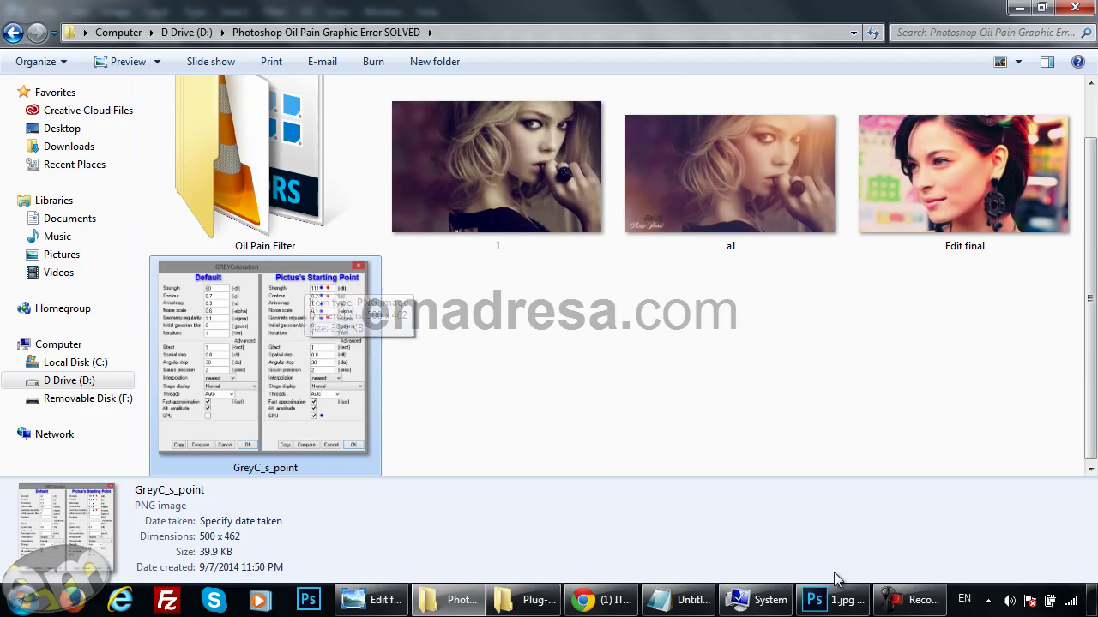
pyautogui.click(830, 599)
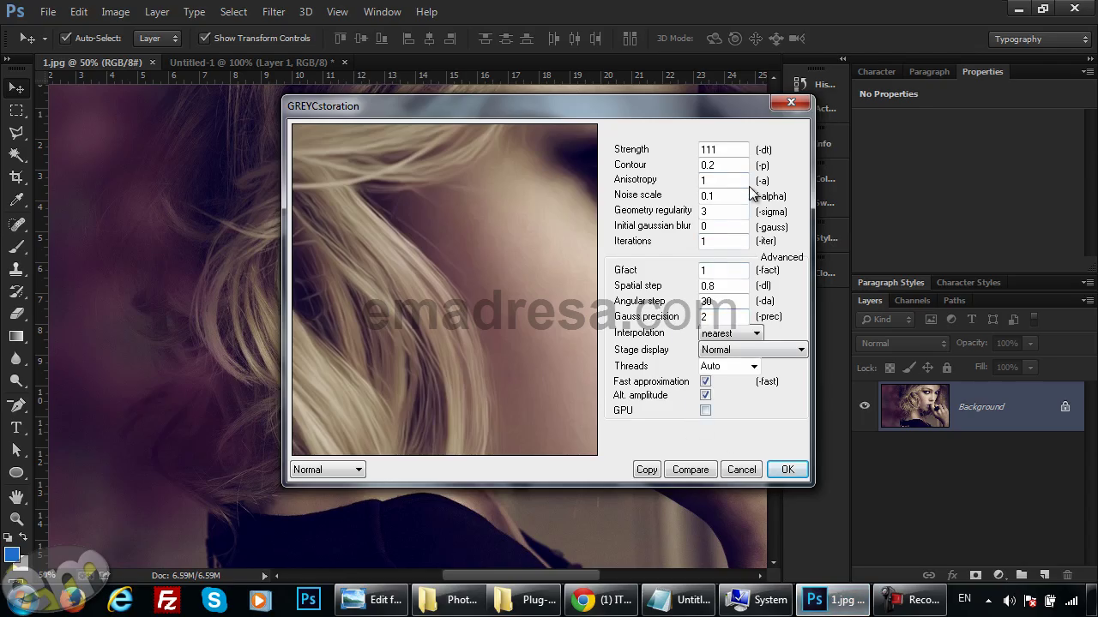
# Step: Preview the eye area and apply GREYCstoration at Strength 111, Contour 0.2
pyautogui.moveTo(431, 309); pyautogui.dragTo(431, 323)
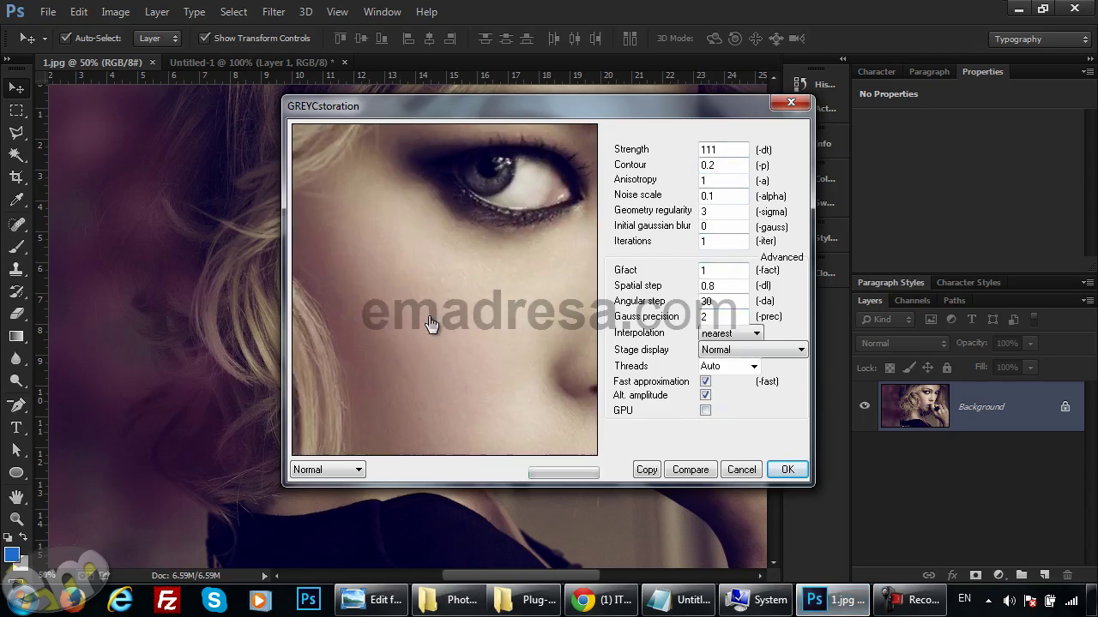
pyautogui.click(787, 470)
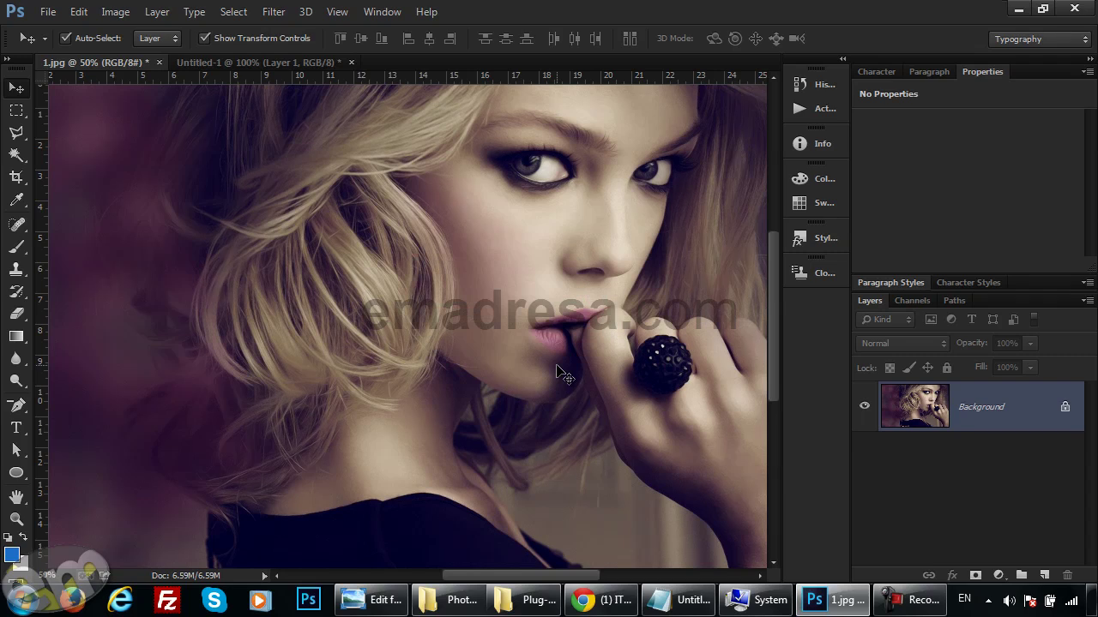
# Step: Run GREYCstoration again on 1.jpg, checking the hair, face and eye in the preview
pyautogui.click(274, 12)
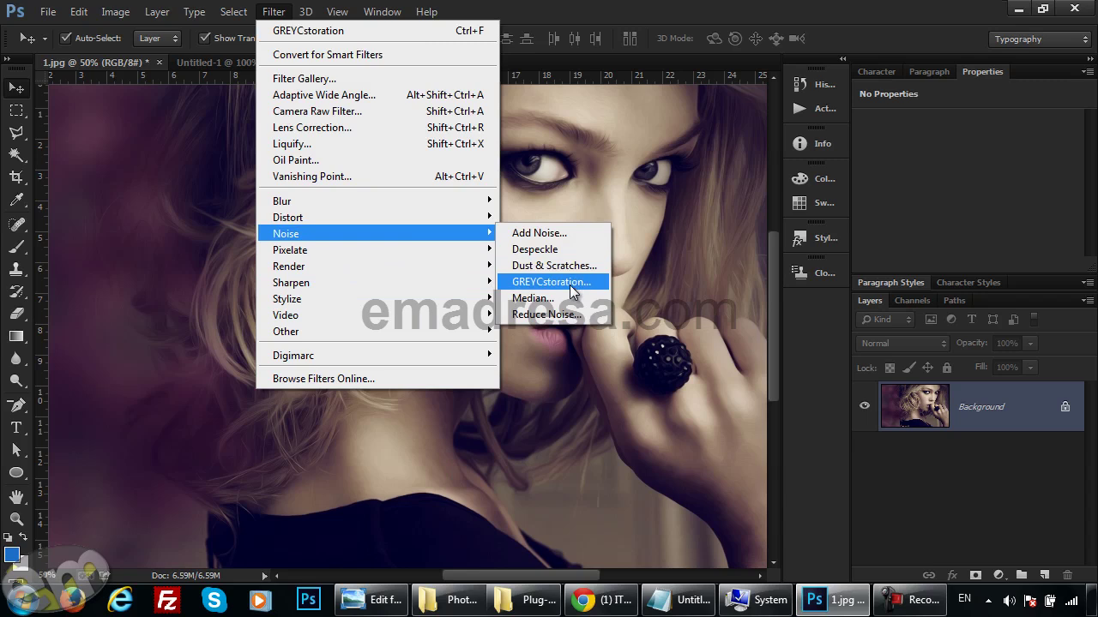
pyautogui.click(570, 283)
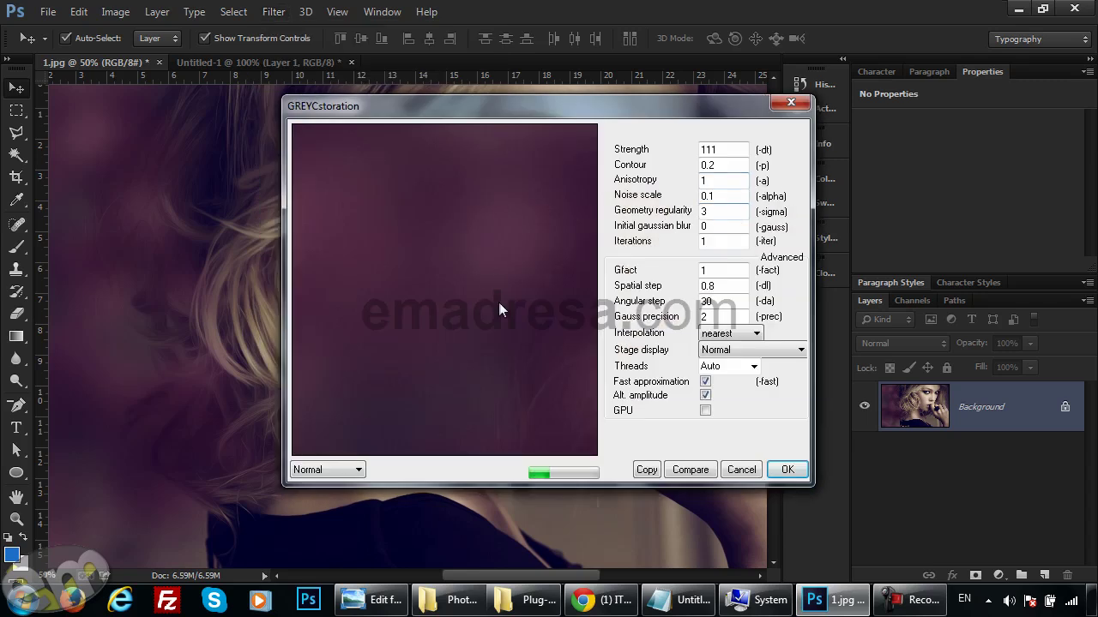
pyautogui.moveTo(498, 302); pyautogui.dragTo(442, 342)
pyautogui.moveTo(514, 343); pyautogui.dragTo(367, 360)
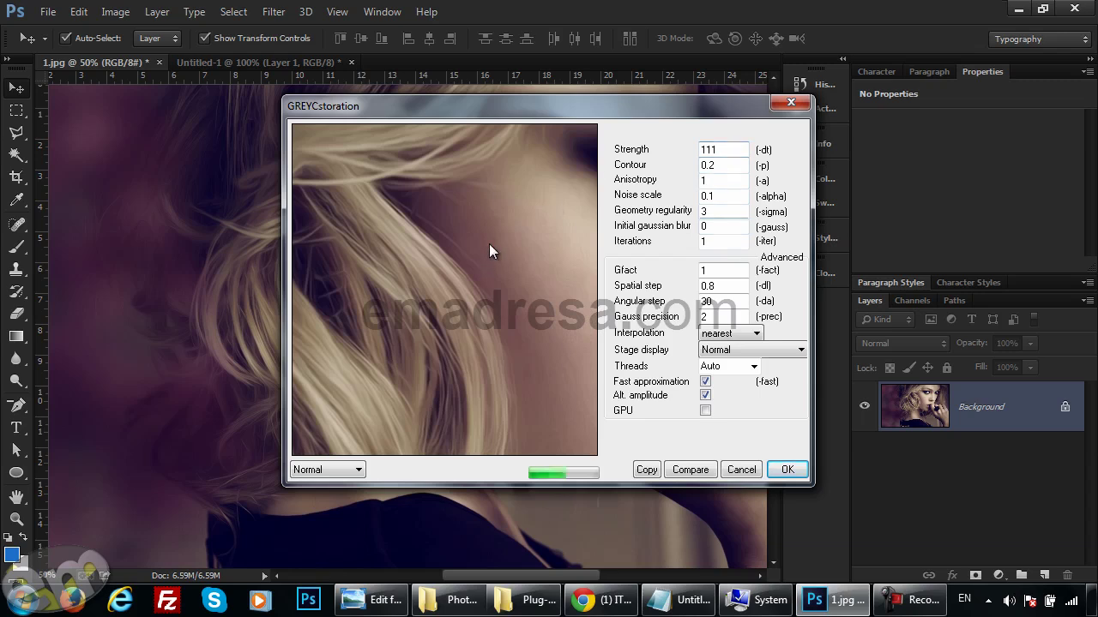
pyautogui.moveTo(489, 245); pyautogui.dragTo(477, 328)
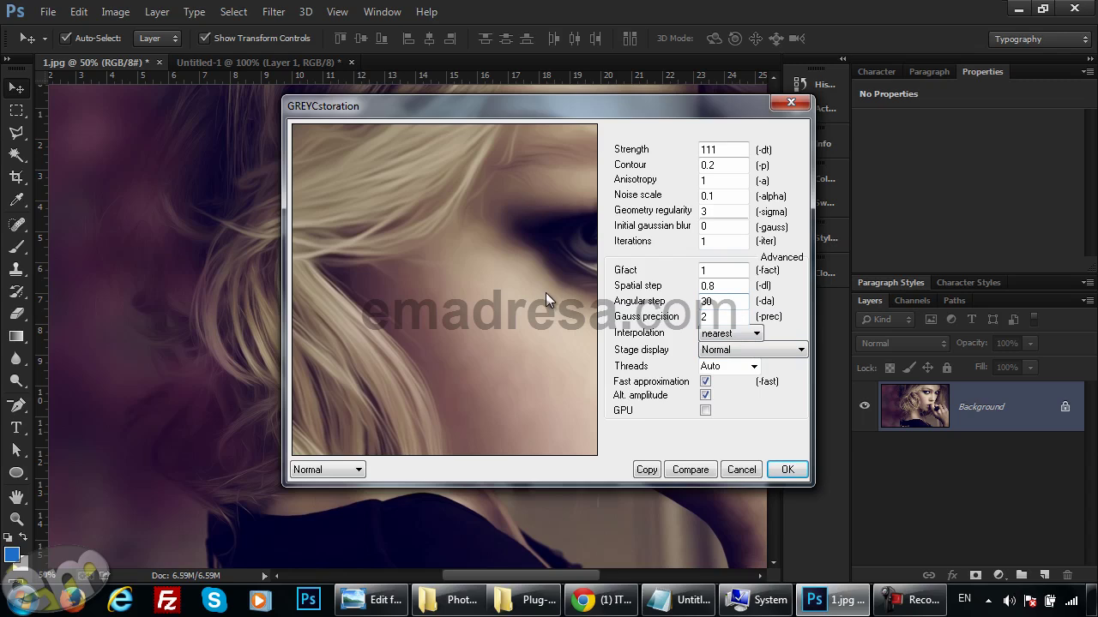
pyautogui.moveTo(558, 334); pyautogui.dragTo(463, 352)
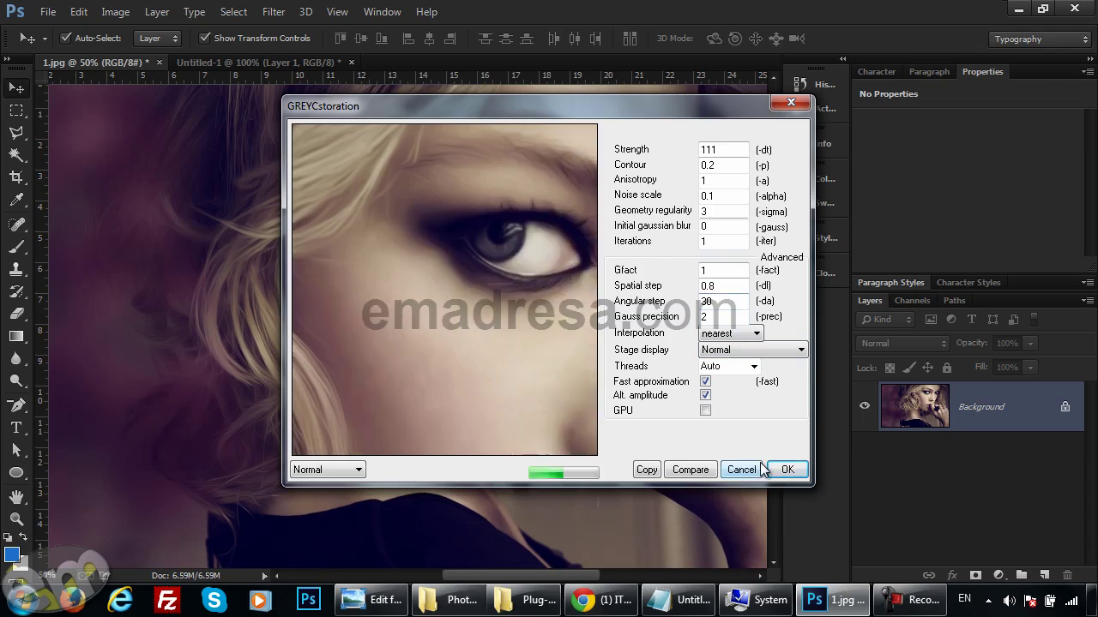
pyautogui.click(789, 470)
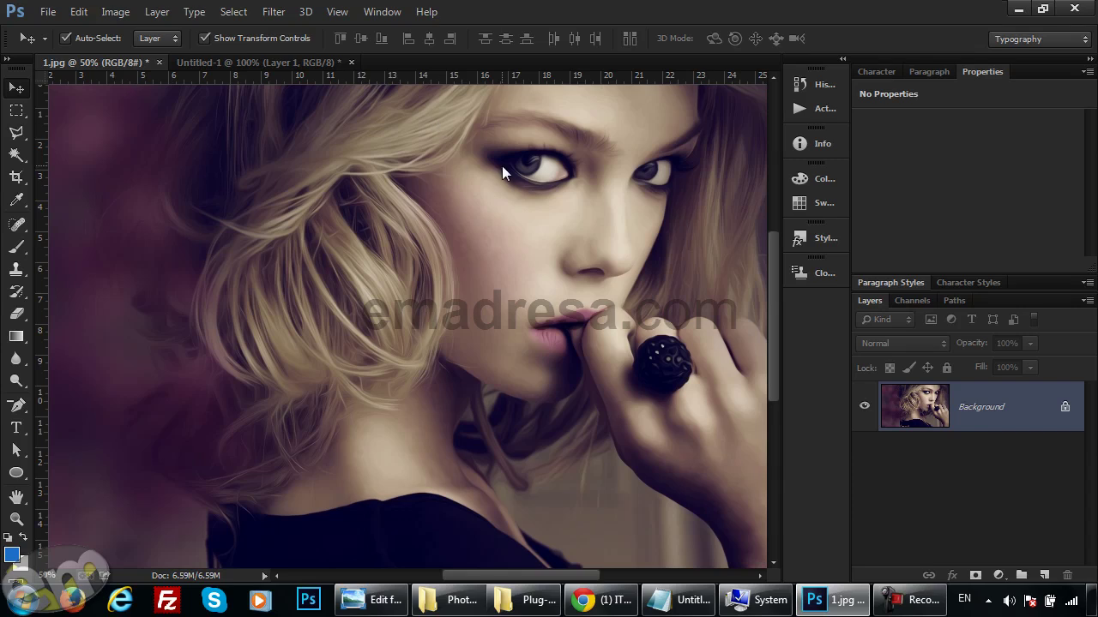
# Step: In Performance preferences, set Photoshop's memory usage to 1224 MB (79%)
pyautogui.click(82, 11)
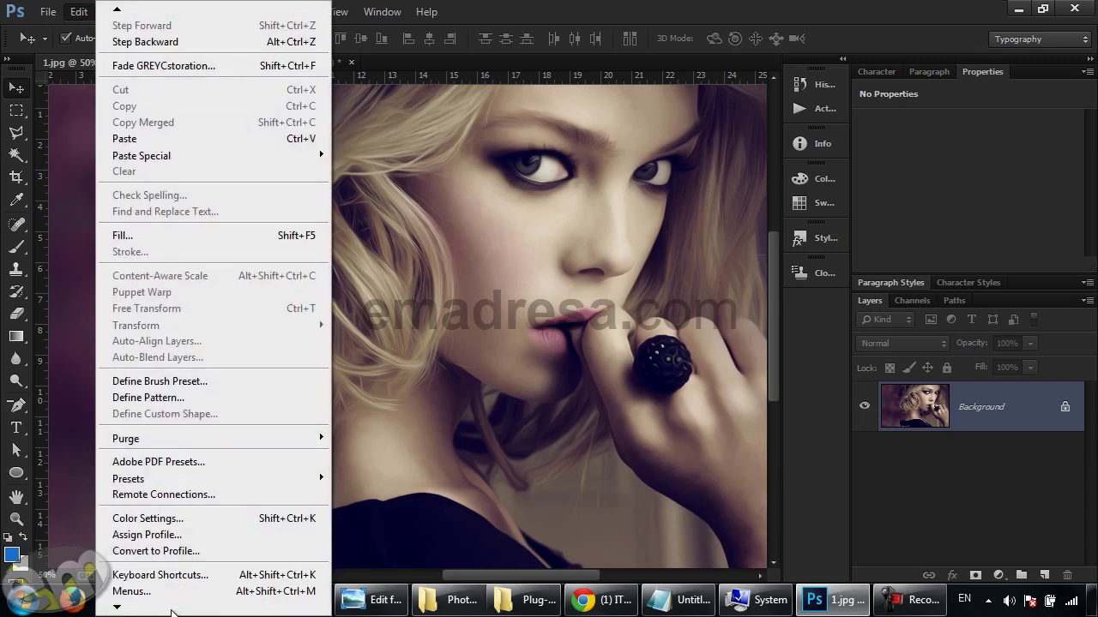
pyautogui.moveTo(139, 576)
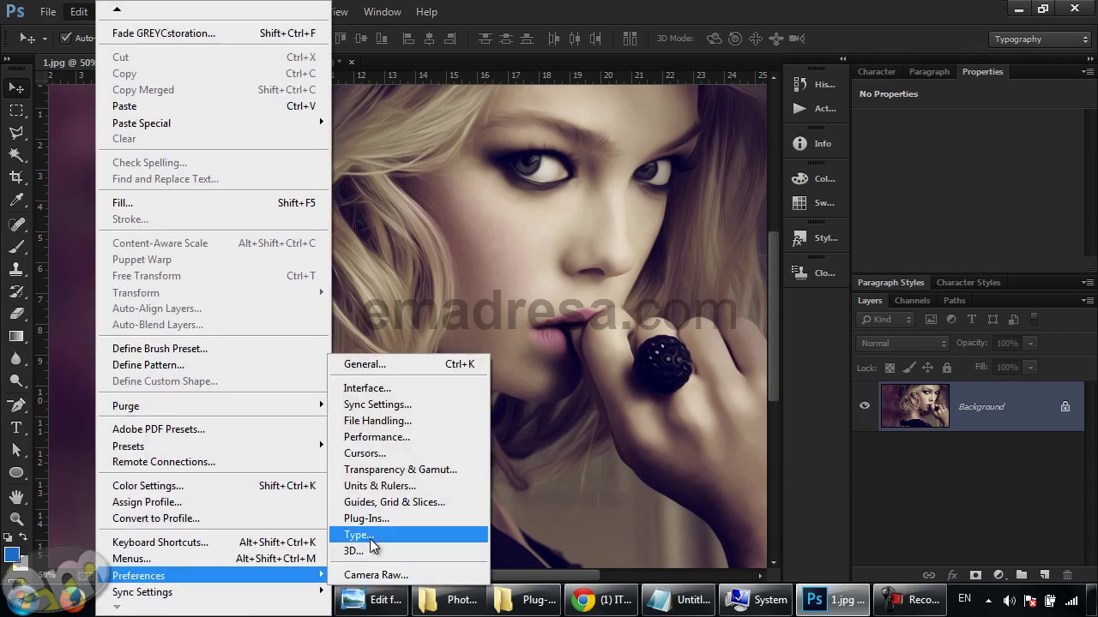
pyautogui.click(404, 421)
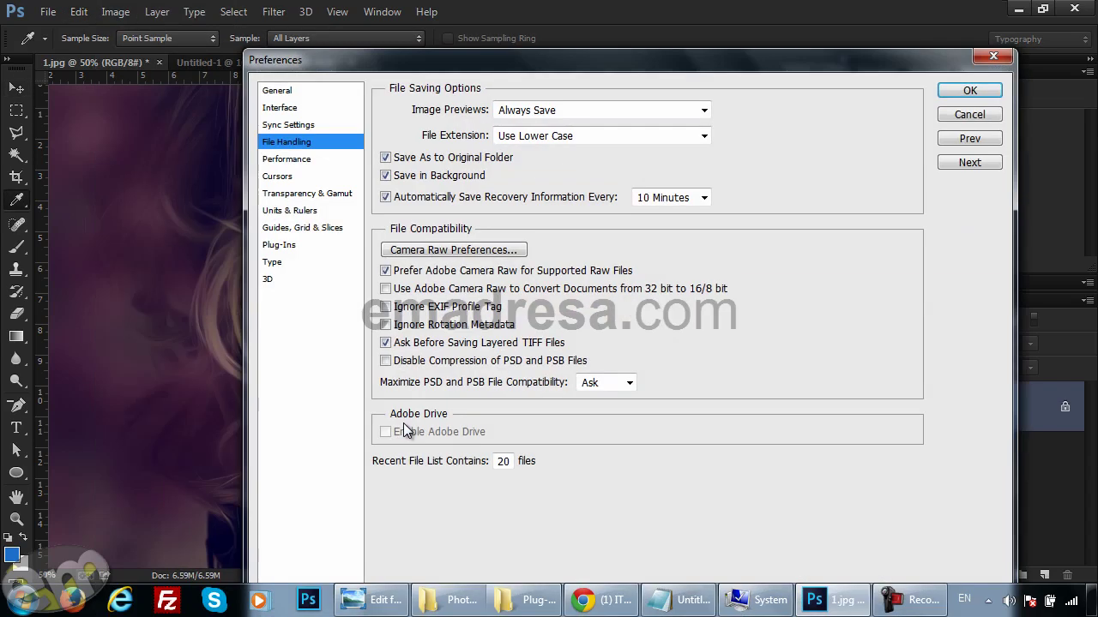
pyautogui.click(287, 165)
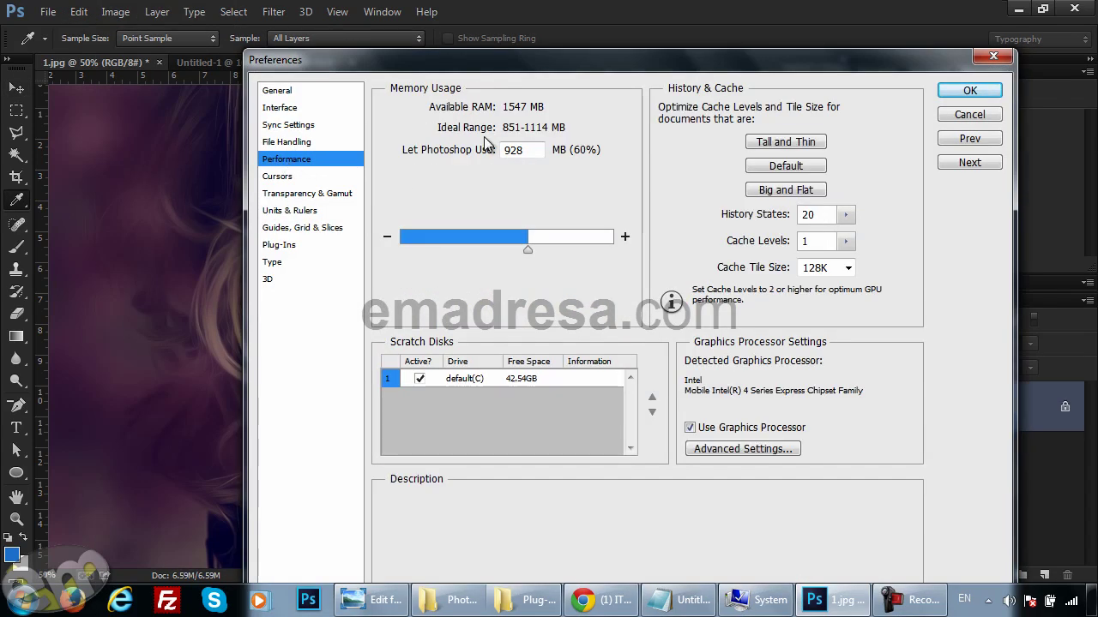
pyautogui.moveTo(458, 67); pyautogui.dragTo(441, 40)
pyautogui.moveTo(514, 220)
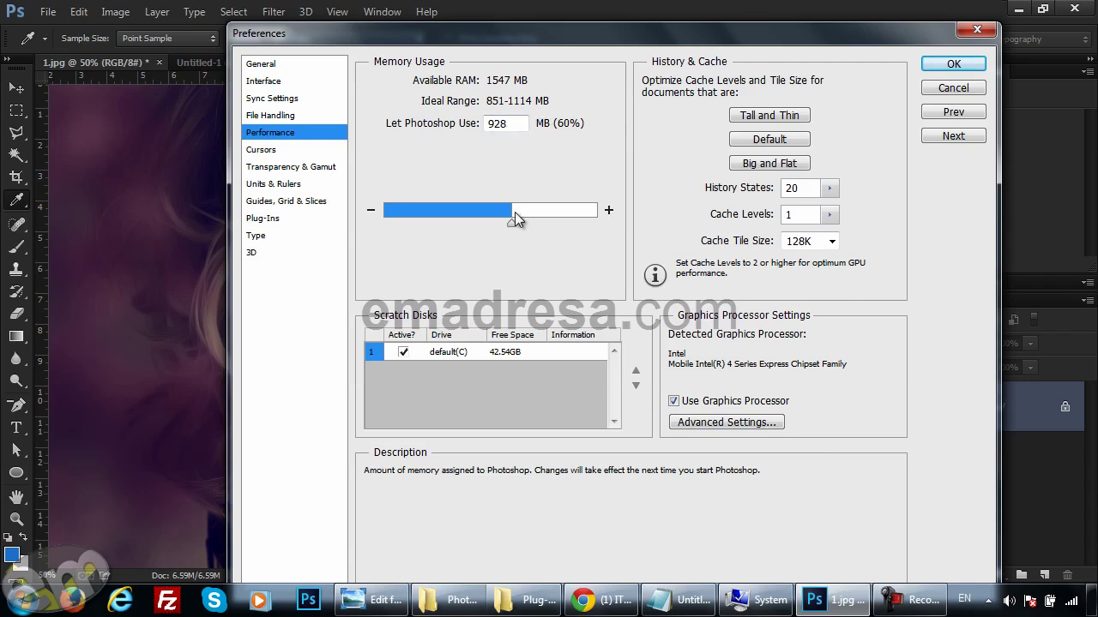
pyautogui.moveTo(512, 223)
pyautogui.mouseDown()
pyautogui.moveTo(501, 226)
pyautogui.moveTo(552, 219)
pyautogui.mouseUp()
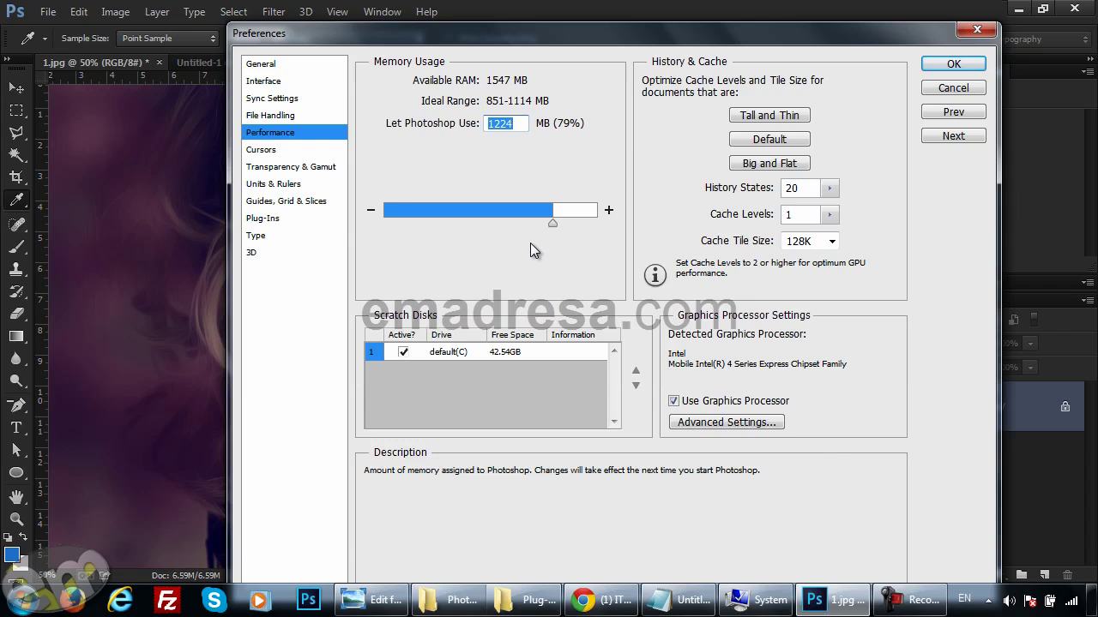
pyautogui.click(953, 88)
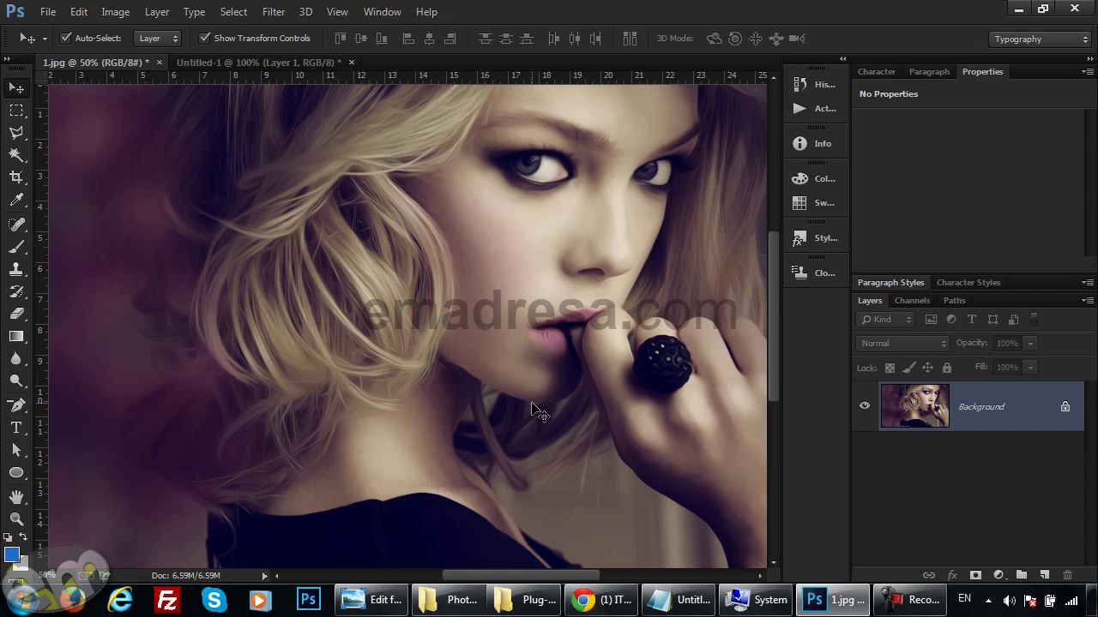
# Step: Switch to Chrome showing the Facebook tutorials group page
pyautogui.click(600, 599)
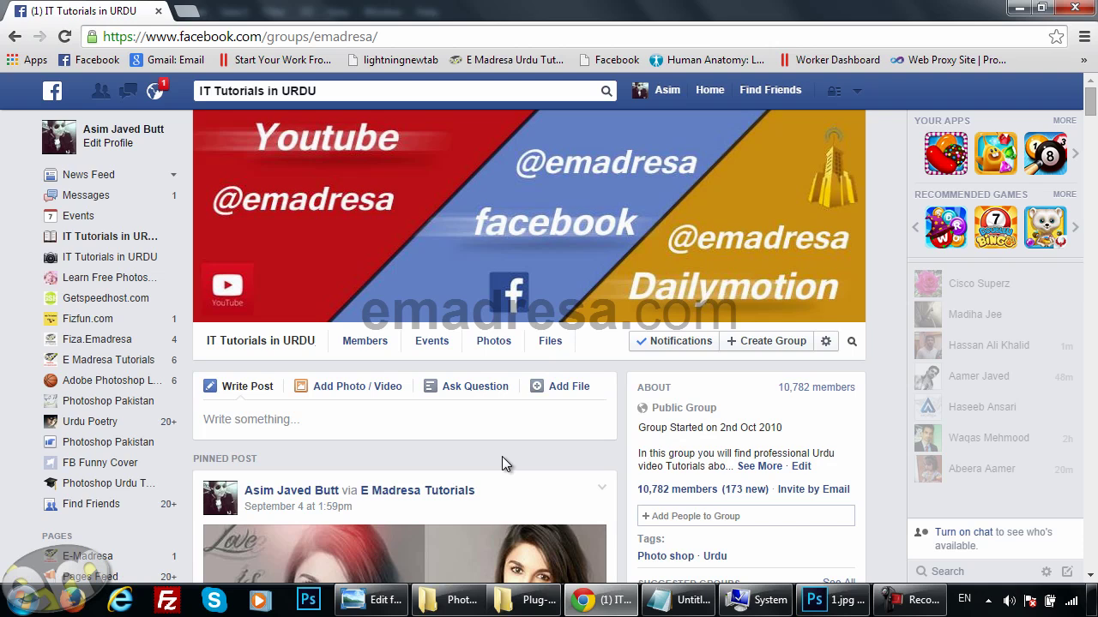
# Step: Bring up the Edit final portrait in Windows Photo Viewer from the taskbar
pyautogui.click(380, 603)
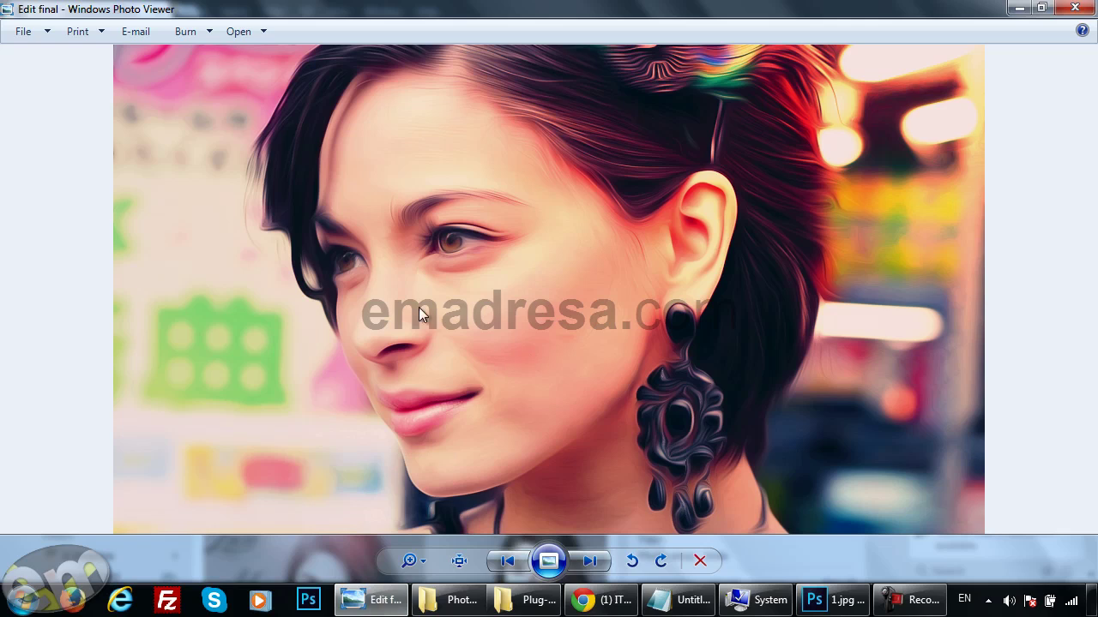